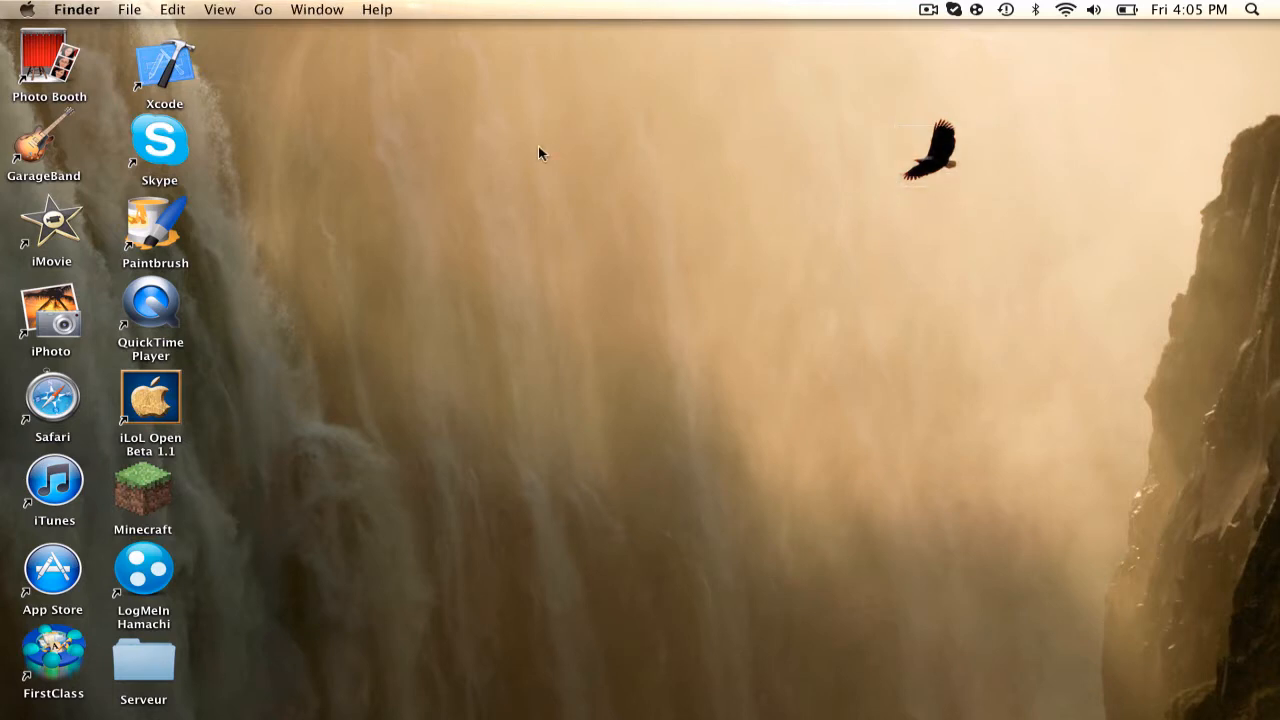
Create a new desktop folder named 'Minecraft serveur'
{"action": "left_click_drag", "start_coordinate": [526, 146], "coordinate": [782, 362]}
{"action": "left_click_drag", "start_coordinate": [460, 226], "coordinate": [648, 178]}
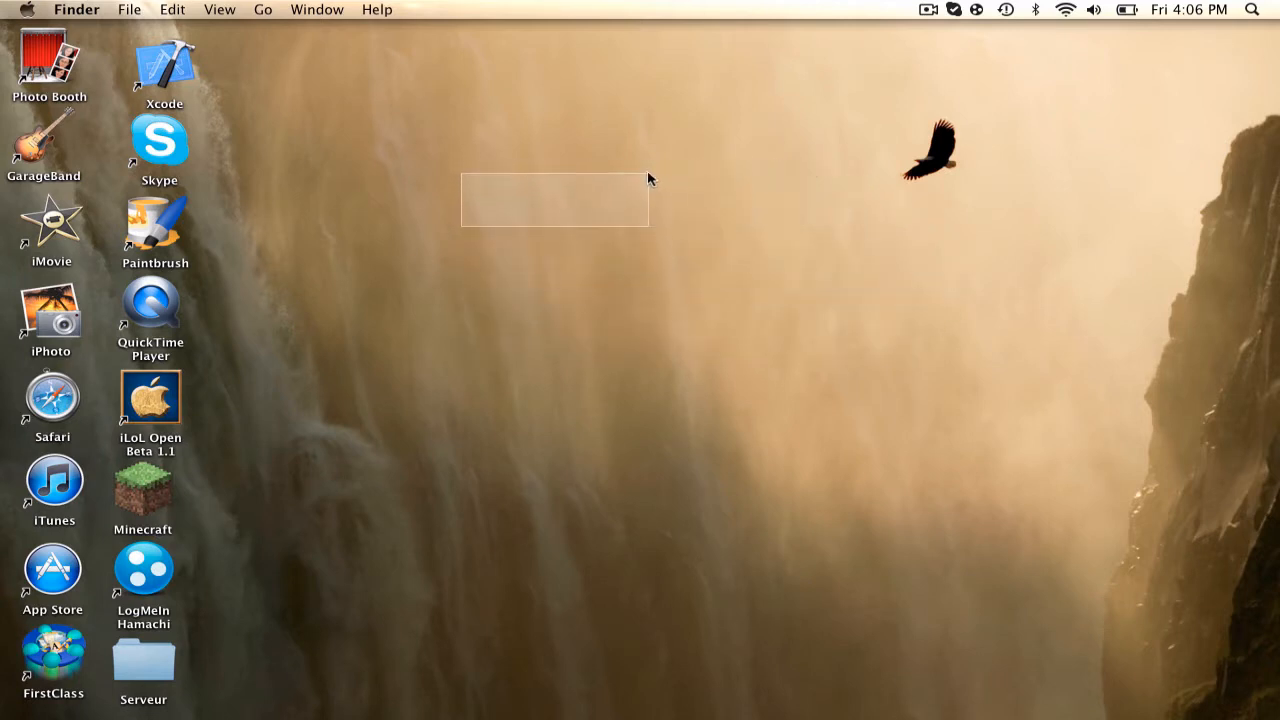
{"action": "right_click", "coordinate": [595, 256]}
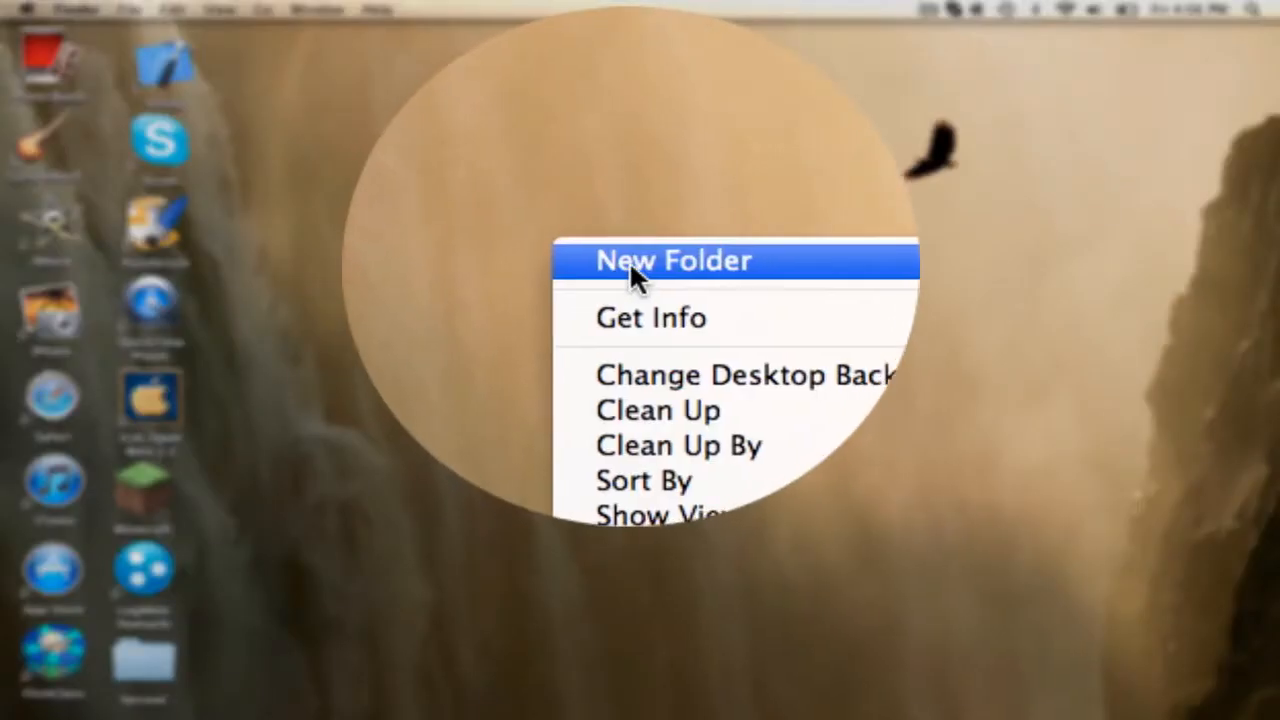
{"action": "left_click", "coordinate": [630, 264]}
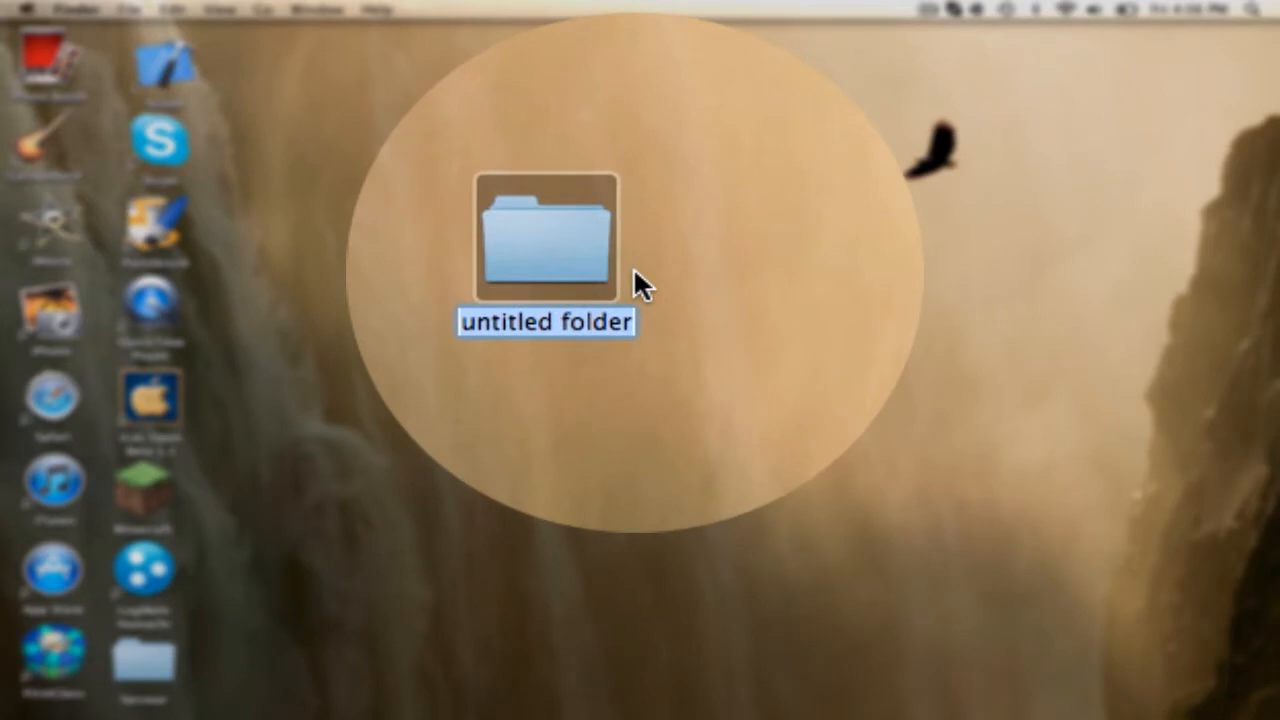
{"action": "type", "text": "Minecraft"}
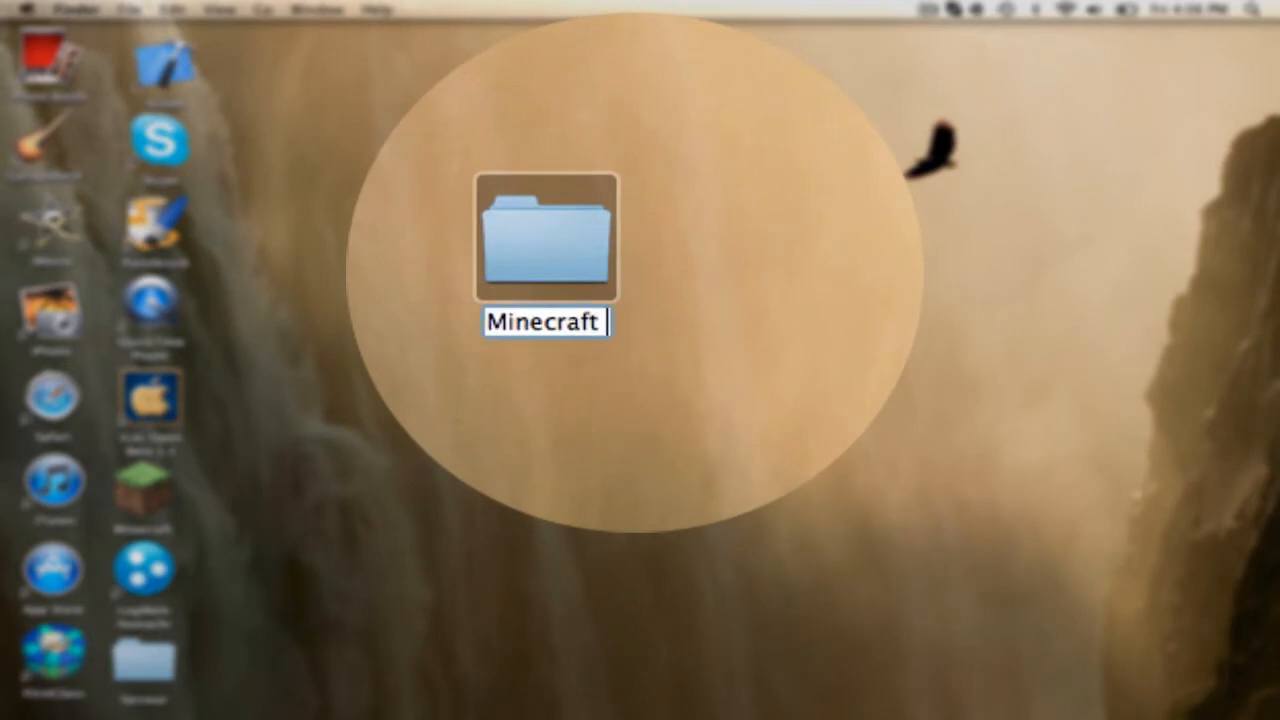
{"action": "type", "text": " serveur"}
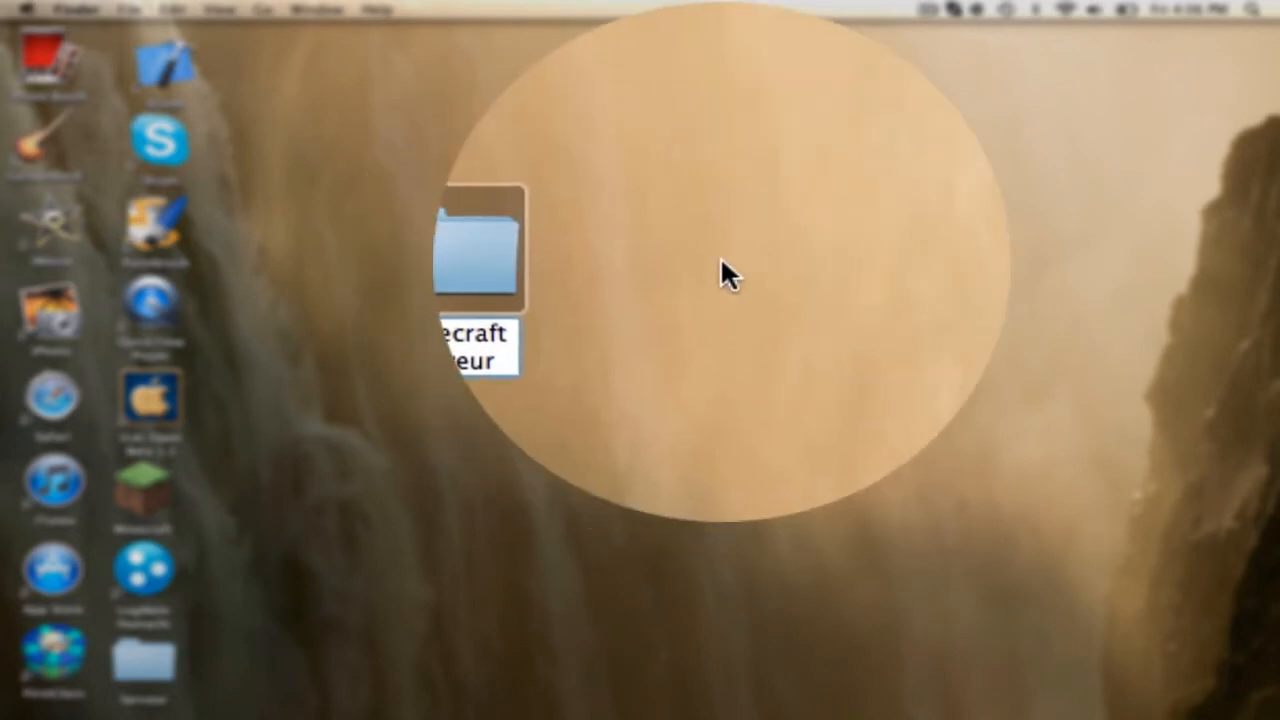
{"action": "left_click", "coordinate": [731, 262]}
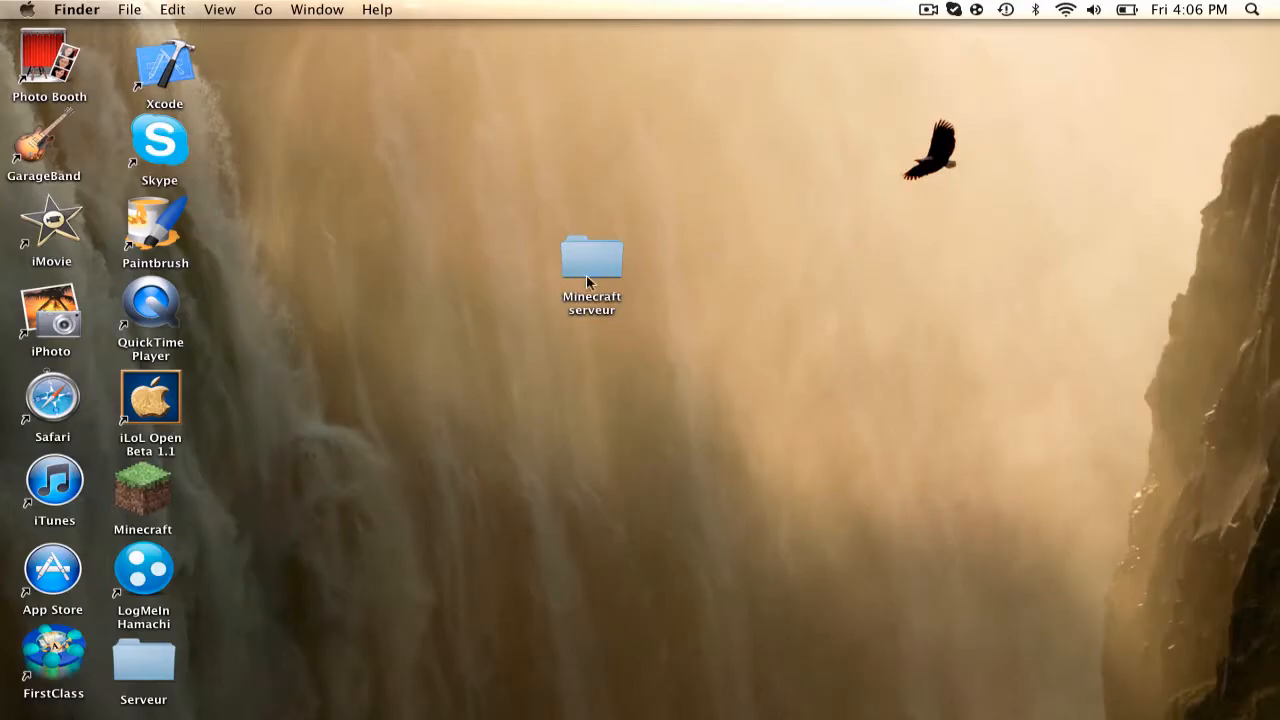
Open the empty Minecraft serveur folder, close it, and select it again on the desktop
{"action": "left_click", "coordinate": [591, 262]}
{"action": "double_click", "coordinate": [591, 262]}
{"action": "left_click", "coordinate": [260, 117]}
{"action": "left_click_drag", "start_coordinate": [725, 194], "coordinate": [467, 361]}
{"action": "mouse_move", "coordinate": [1167, 716]}
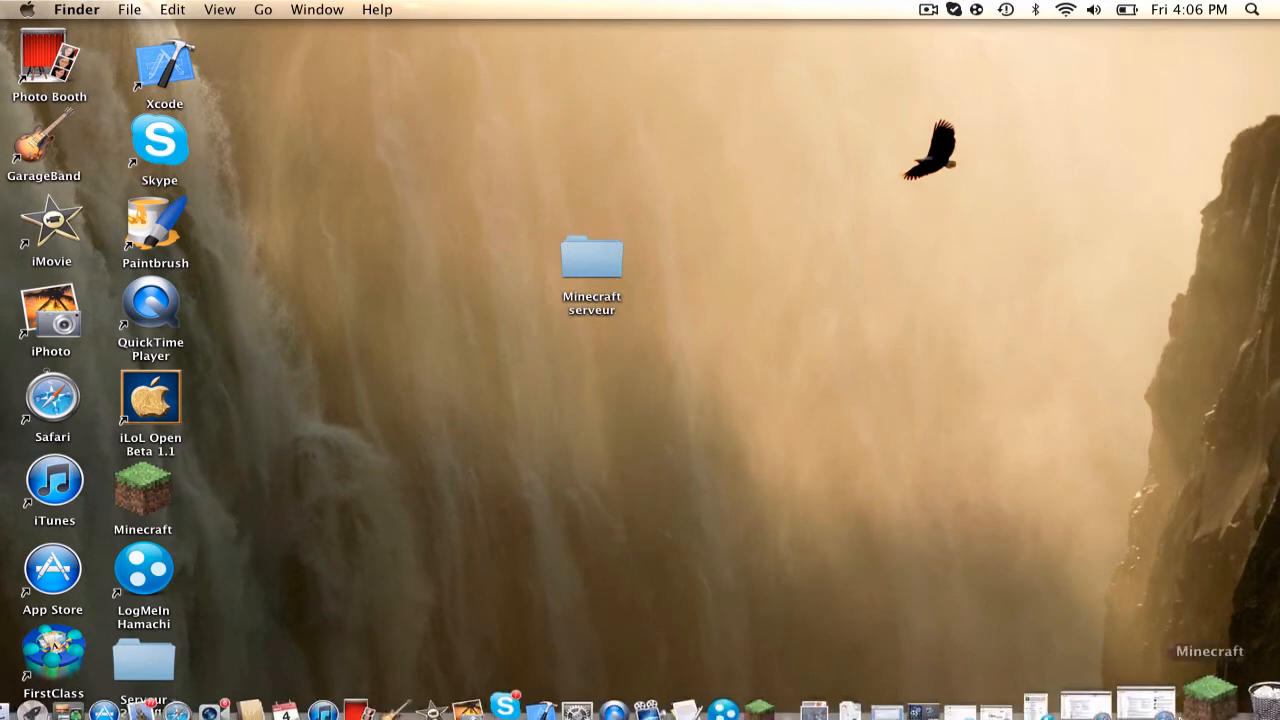
Bring back Safari's 'minecraft' Google results and follow the first result to minecraft.net
{"action": "left_click", "coordinate": [1161, 695]}
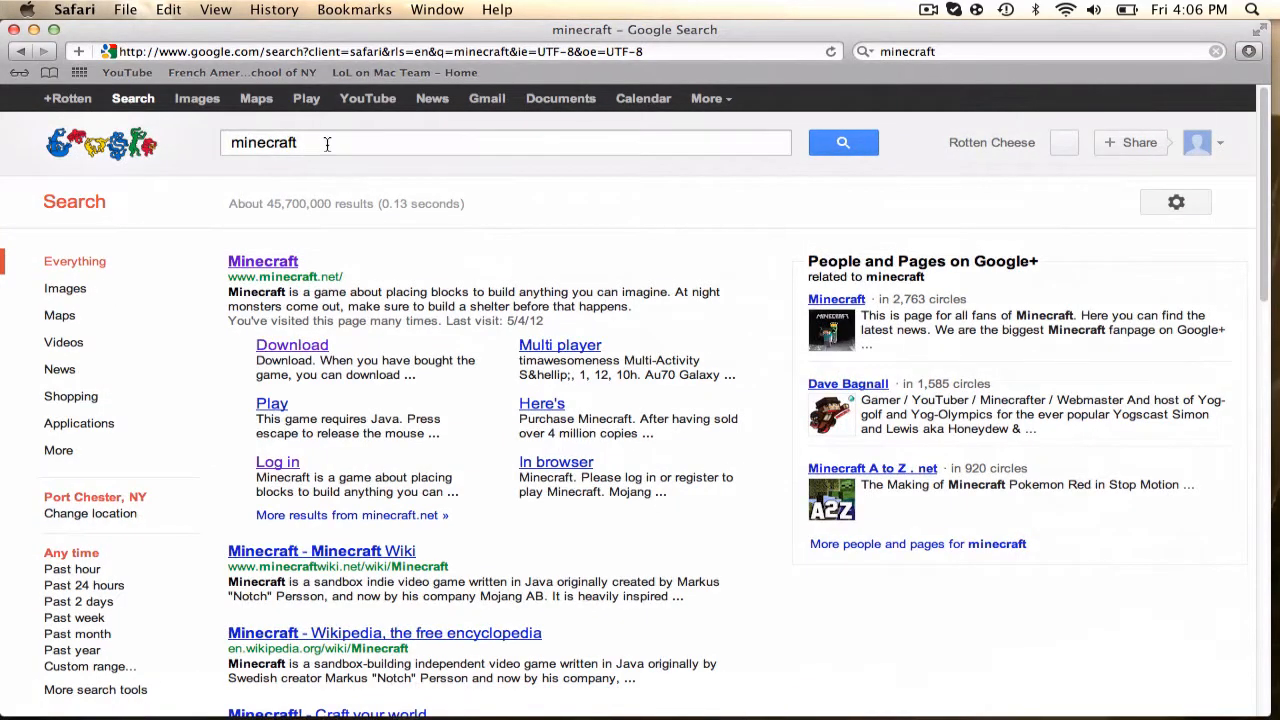
{"action": "left_click_drag", "start_coordinate": [327, 144], "coordinate": [182, 143]}
{"action": "left_click", "coordinate": [325, 143]}
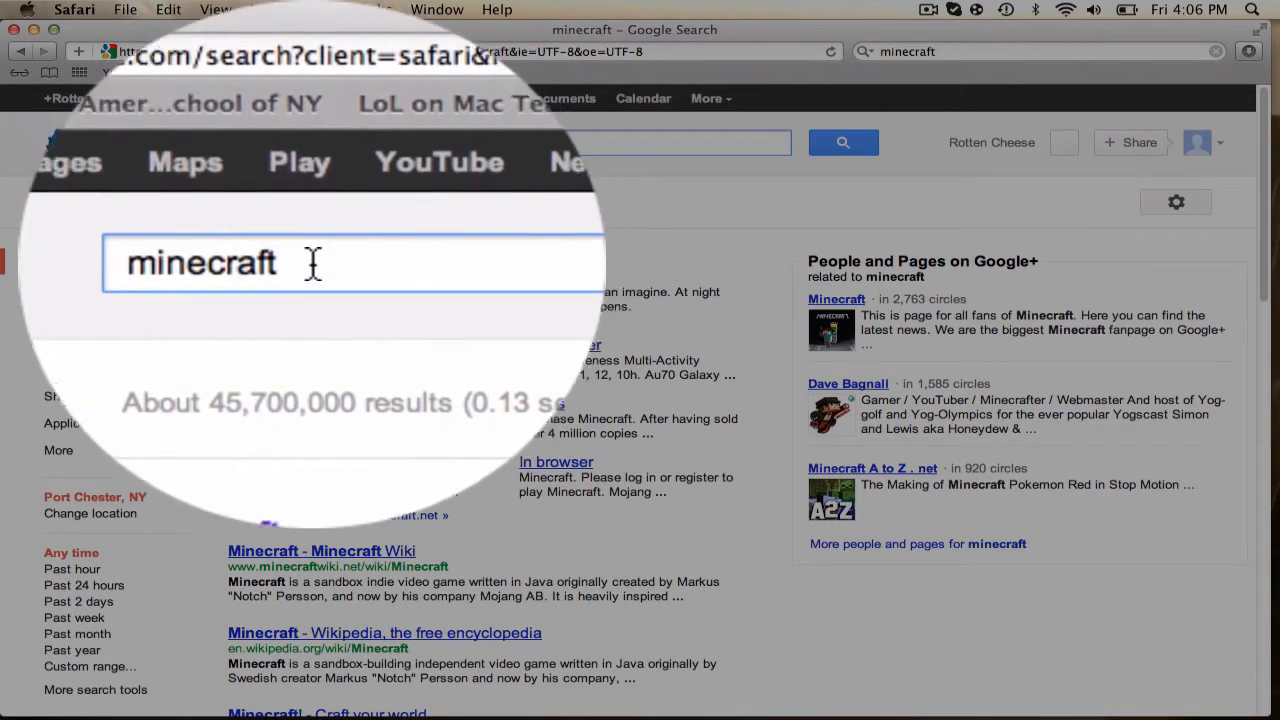
{"action": "double_click", "coordinate": [288, 143]}
{"action": "left_click", "coordinate": [380, 150]}
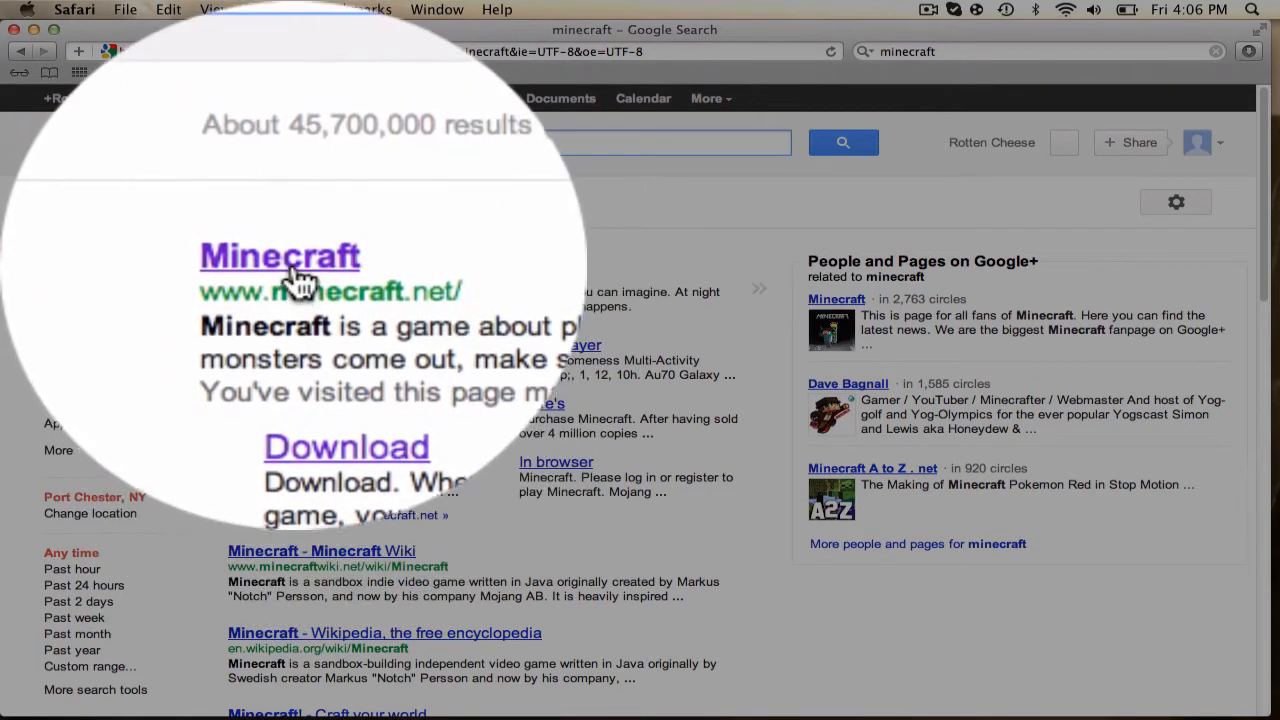
{"action": "left_click", "coordinate": [268, 261]}
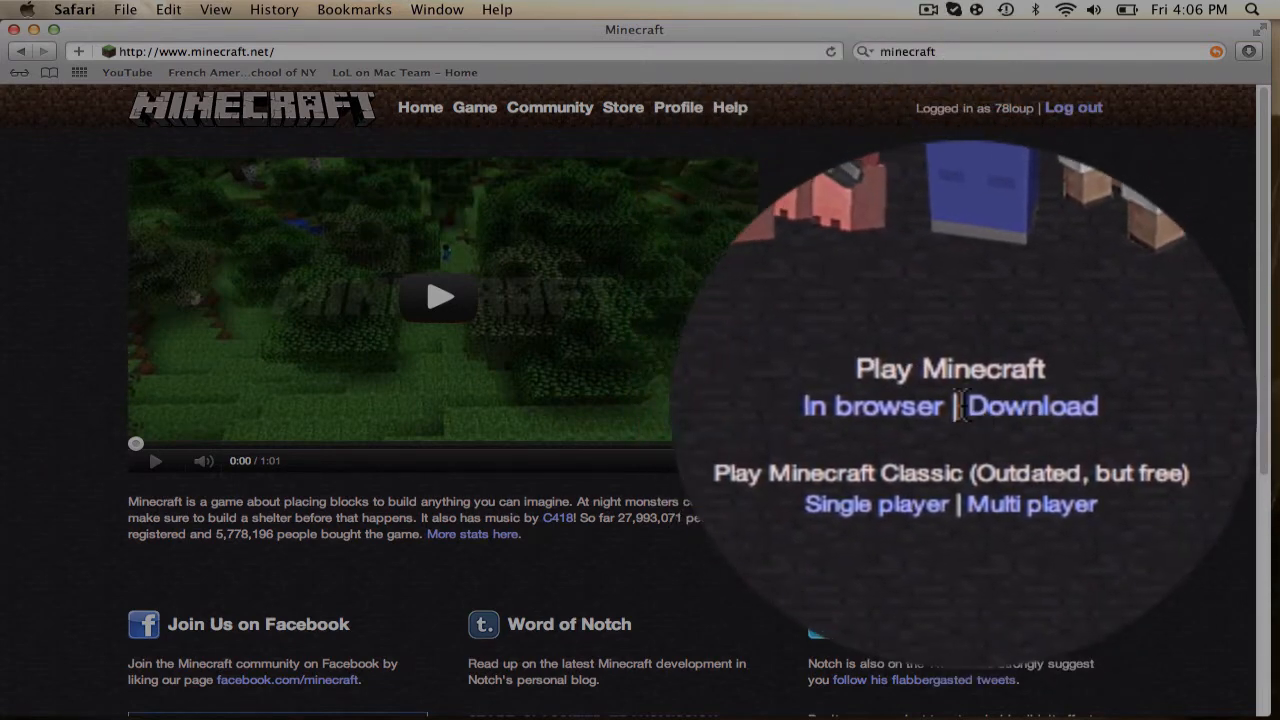
Go to minecraft.net's Download page and look over its Multiplayer Server section
{"action": "left_click", "coordinate": [993, 420]}
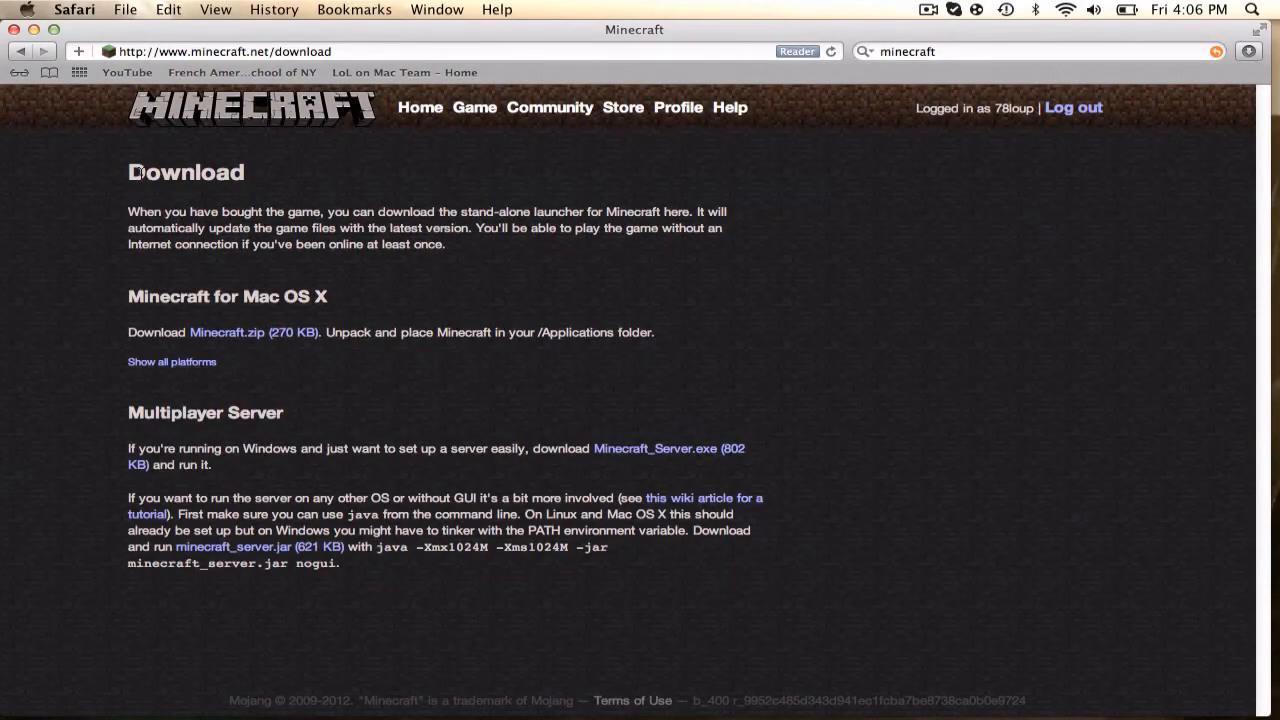
{"action": "left_click_drag", "start_coordinate": [174, 178], "coordinate": [236, 188]}
{"action": "left_click", "coordinate": [360, 254]}
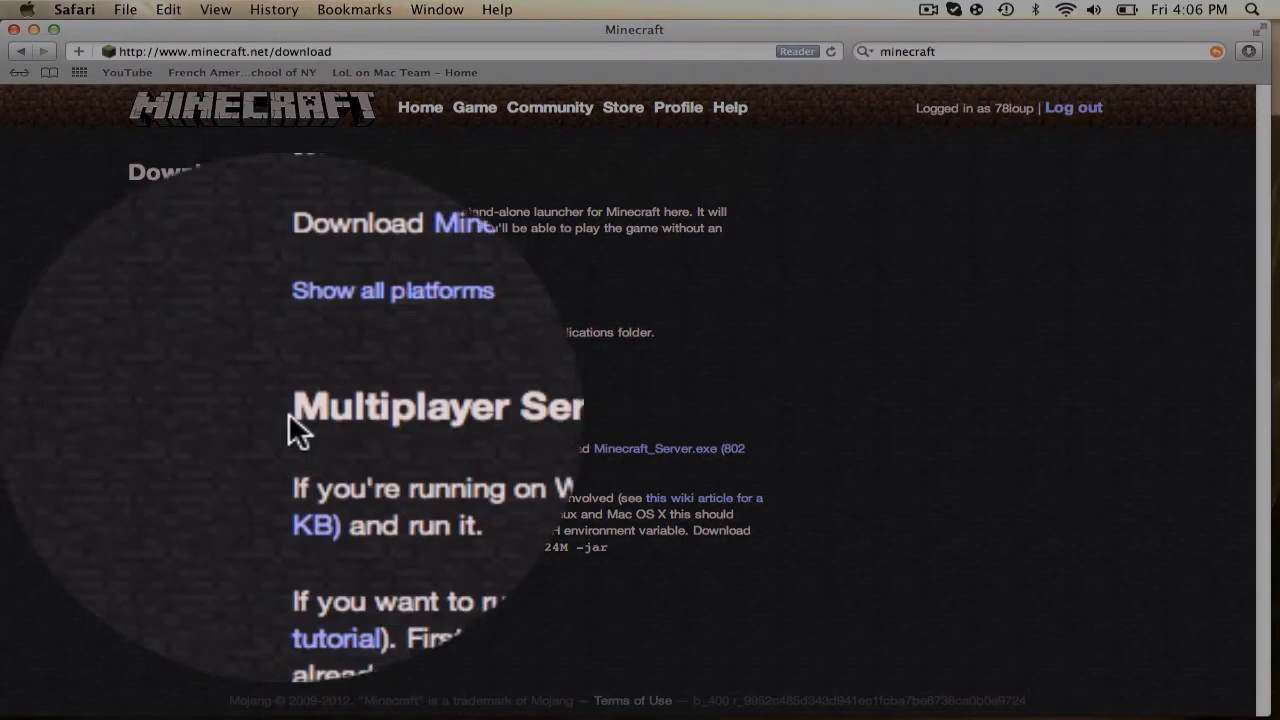
{"action": "left_click_drag", "start_coordinate": [294, 422], "coordinate": [274, 420]}
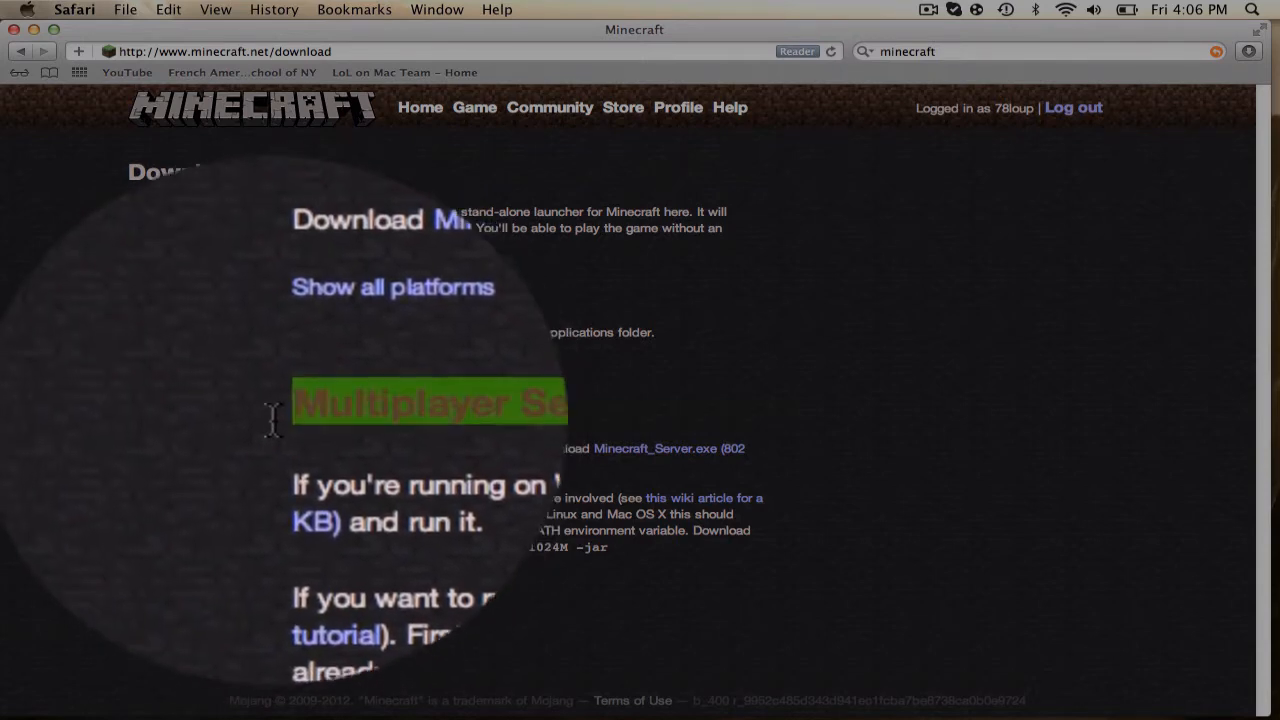
{"action": "left_click", "coordinate": [331, 401]}
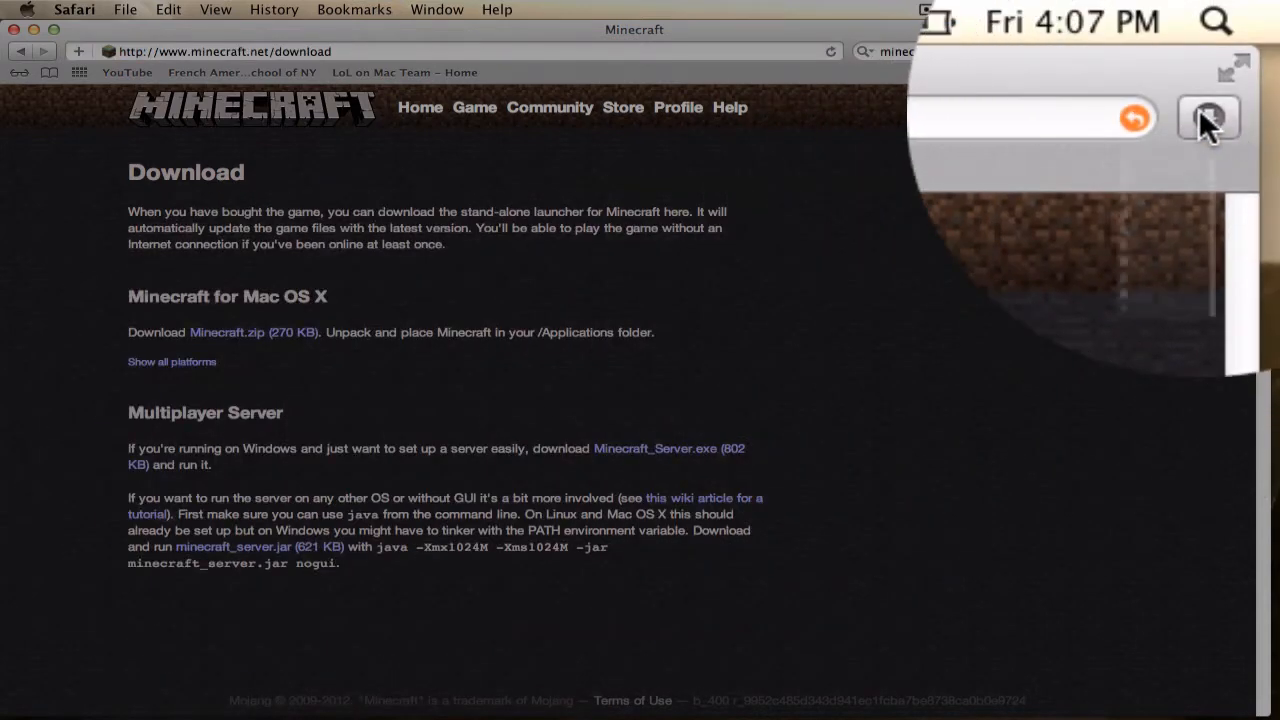
Check Safari's downloads list for minecraft_server.jar, then minimize the browser
{"action": "left_click", "coordinate": [1247, 52]}
{"action": "left_click", "coordinate": [1247, 53]}
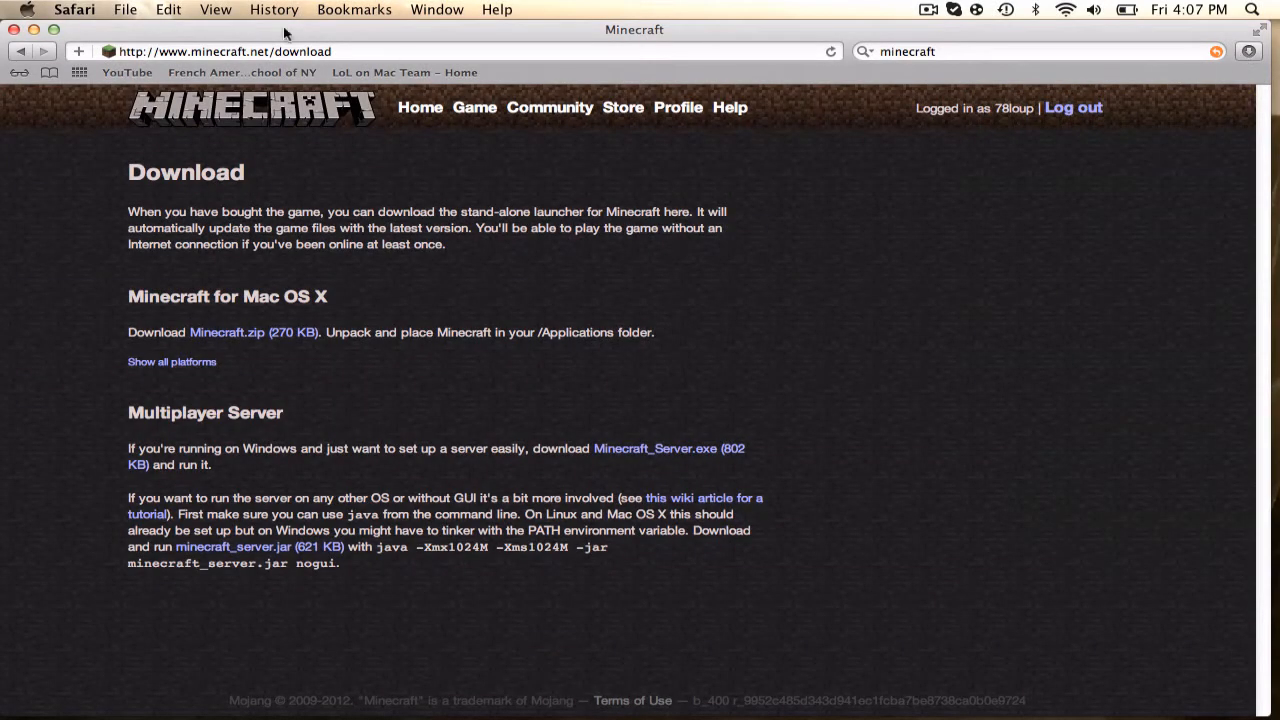
{"action": "left_click", "coordinate": [33, 30]}
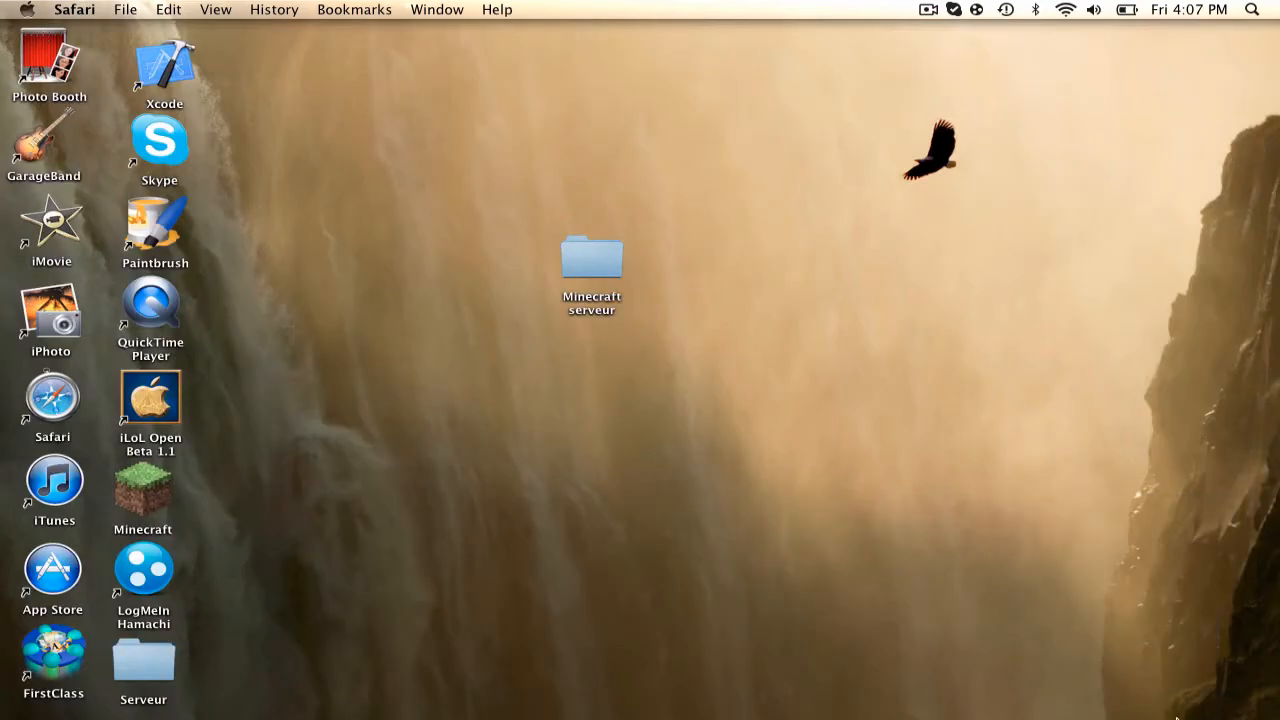
Restore Safari, open the LogMeIn site and go to the LogMeIn Hamachi product page
{"action": "left_click", "coordinate": [1115, 695]}
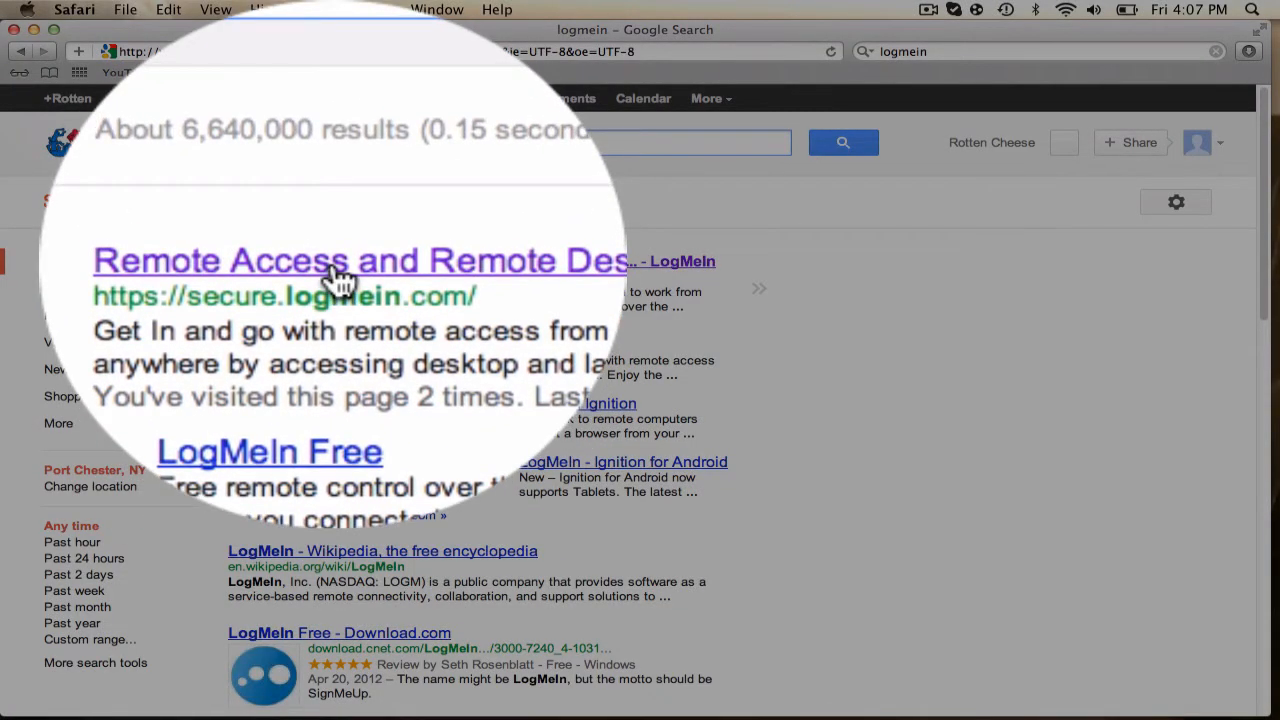
{"action": "left_click", "coordinate": [332, 259]}
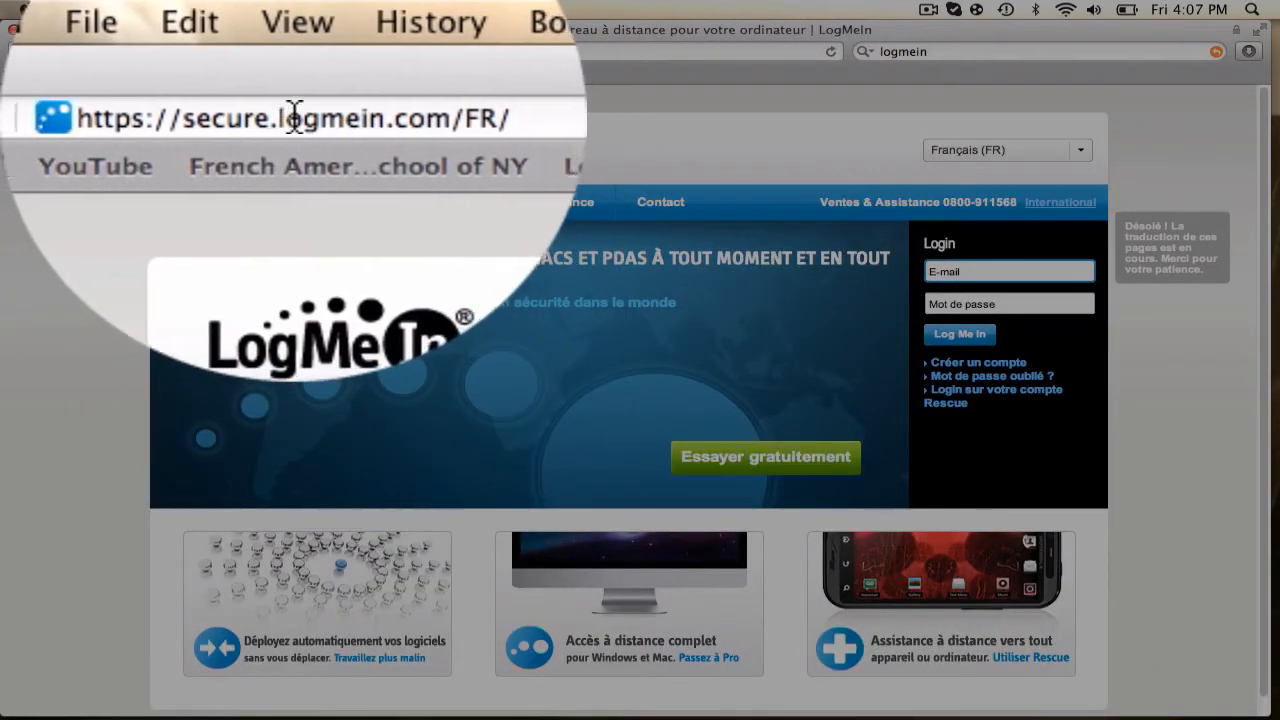
{"action": "left_click", "coordinate": [297, 122]}
{"action": "left_click", "coordinate": [331, 124]}
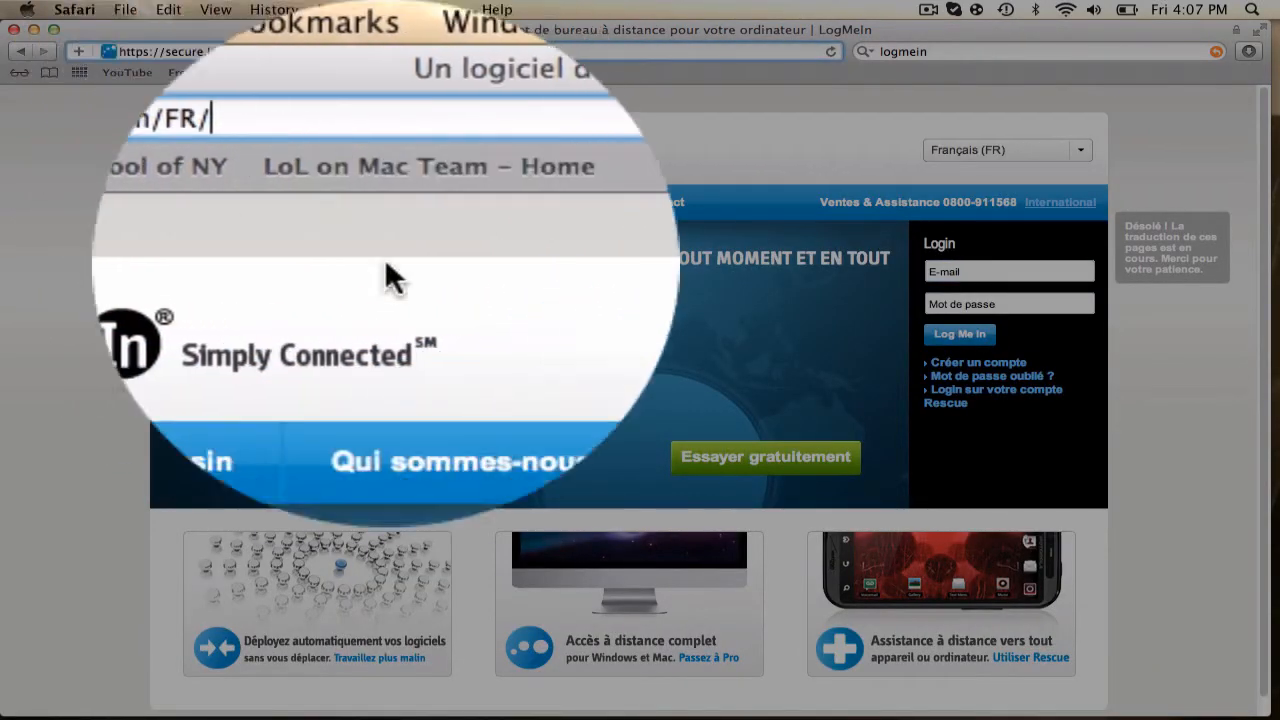
{"action": "mouse_move", "coordinate": [298, 279]}
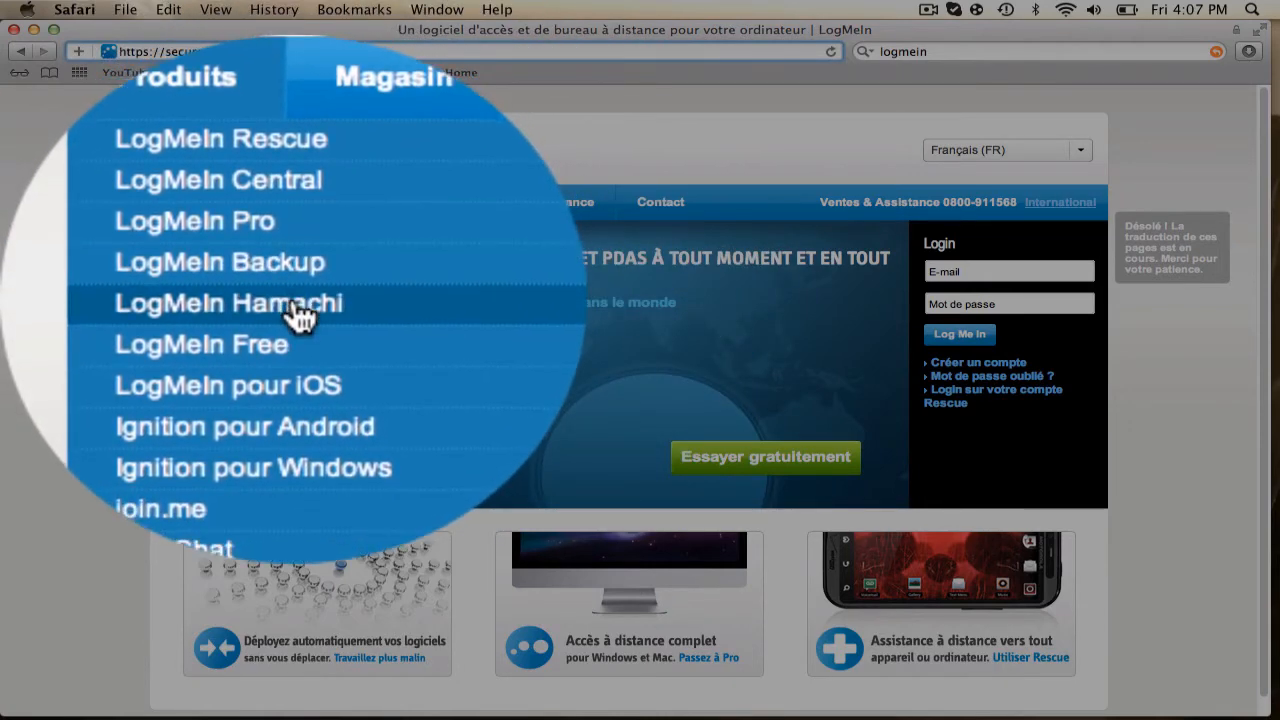
{"action": "left_click", "coordinate": [296, 310]}
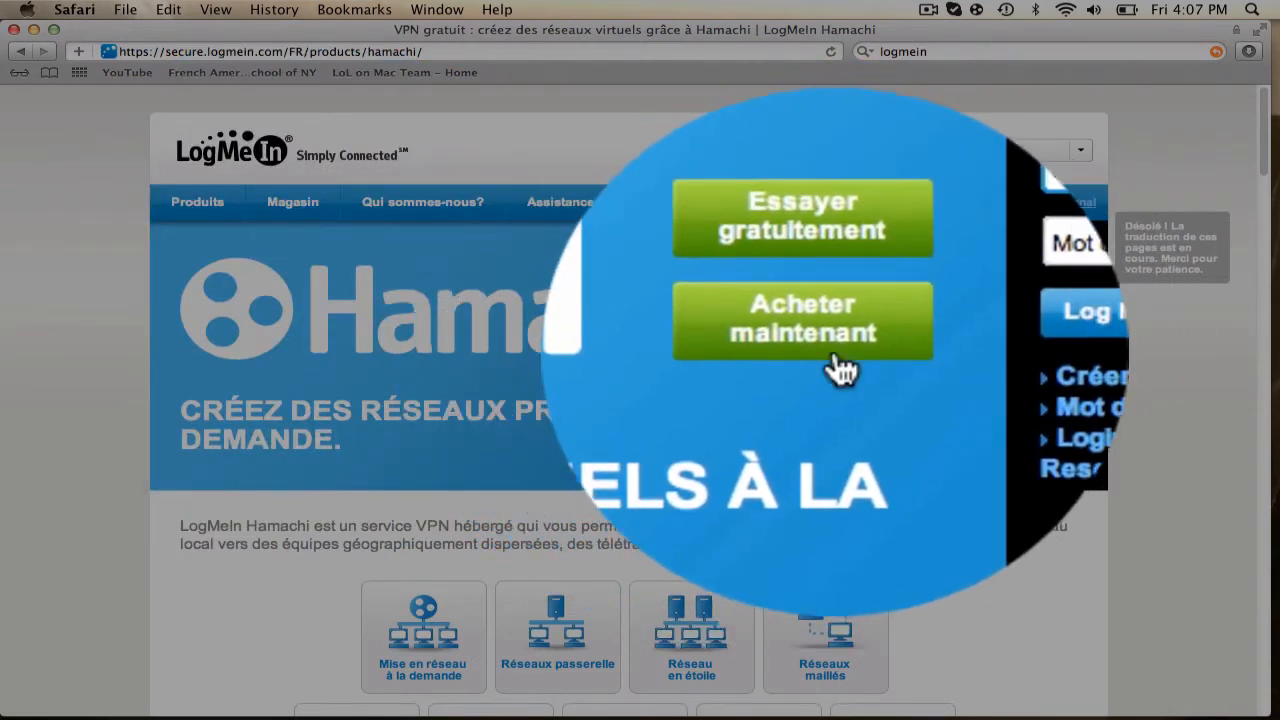
Reach the Hamachi download page via Acheter maintenant, accept the export statement, and minimize Safari
{"action": "left_click", "coordinate": [827, 350]}
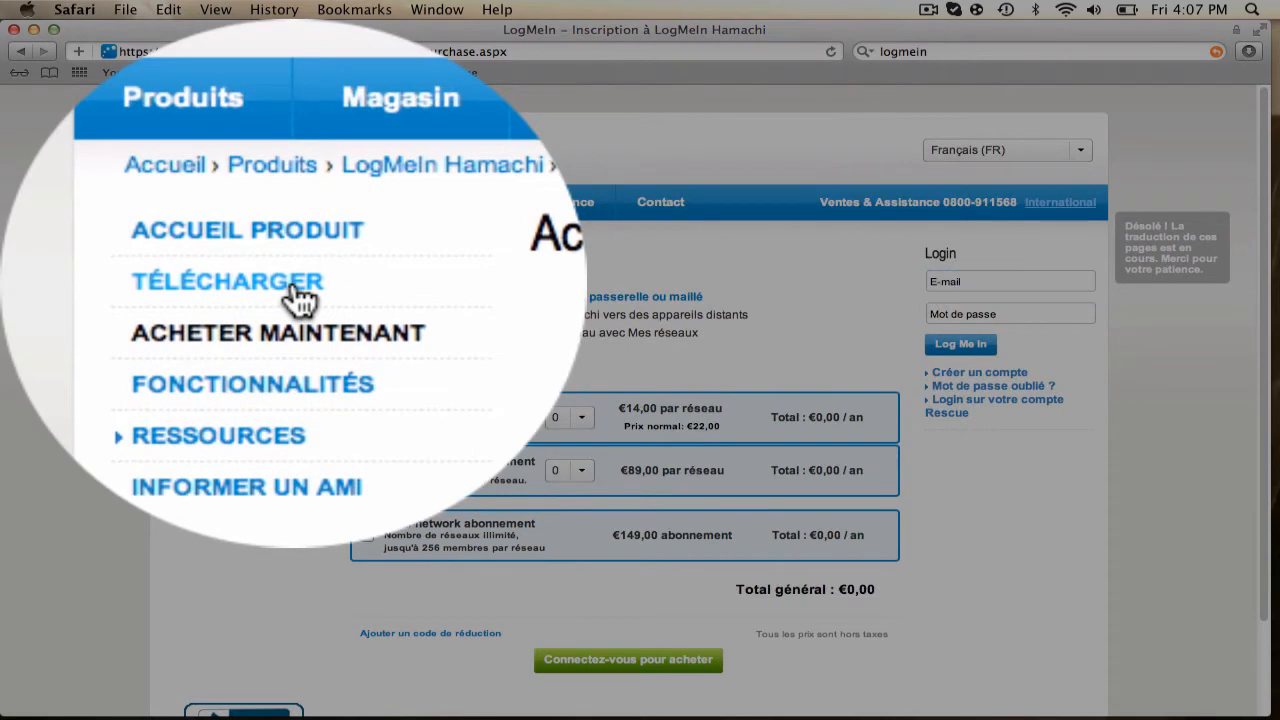
{"action": "left_click", "coordinate": [298, 292]}
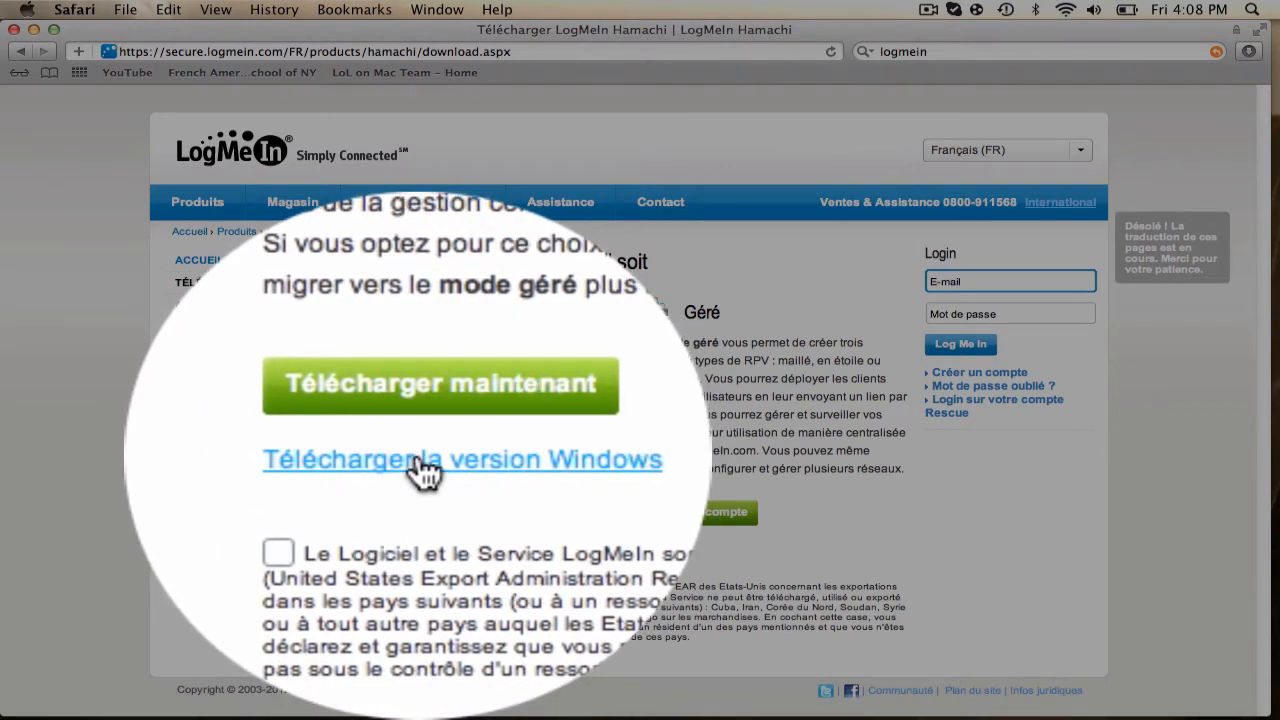
{"action": "left_click", "coordinate": [358, 451]}
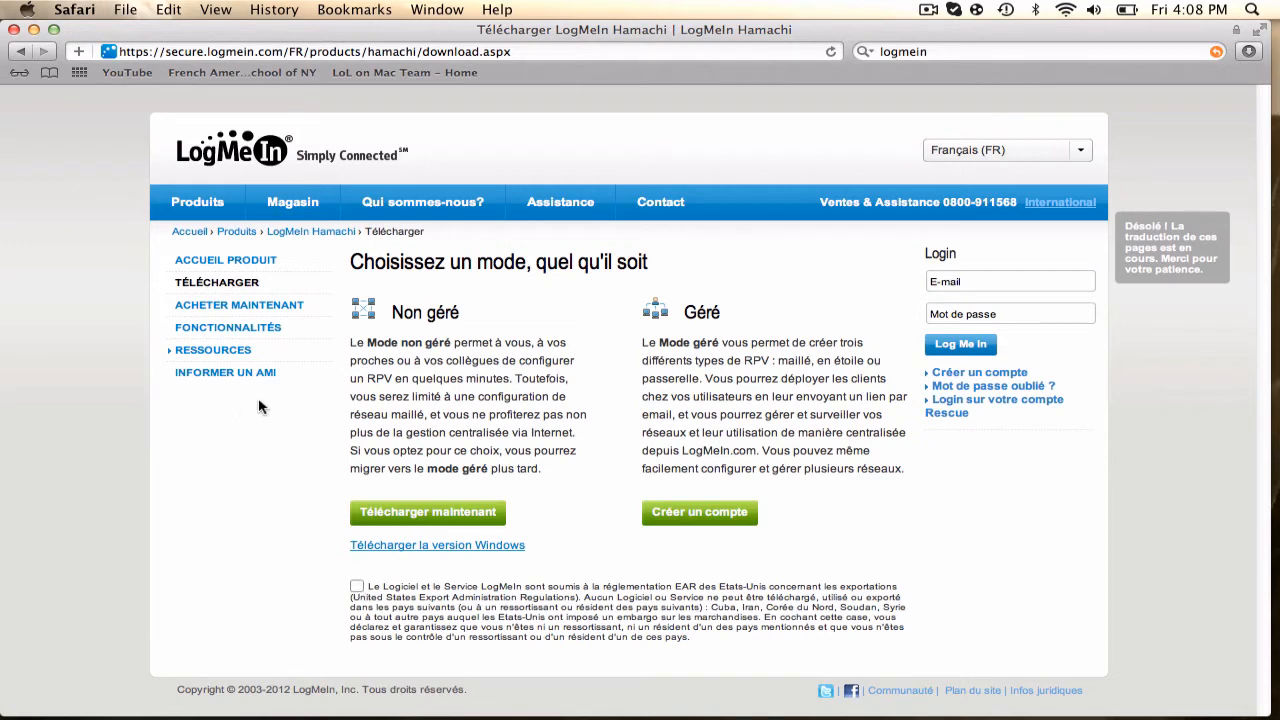
{"action": "left_click", "coordinate": [33, 30]}
{"action": "left_click_drag", "start_coordinate": [578, 177], "coordinate": [425, 250]}
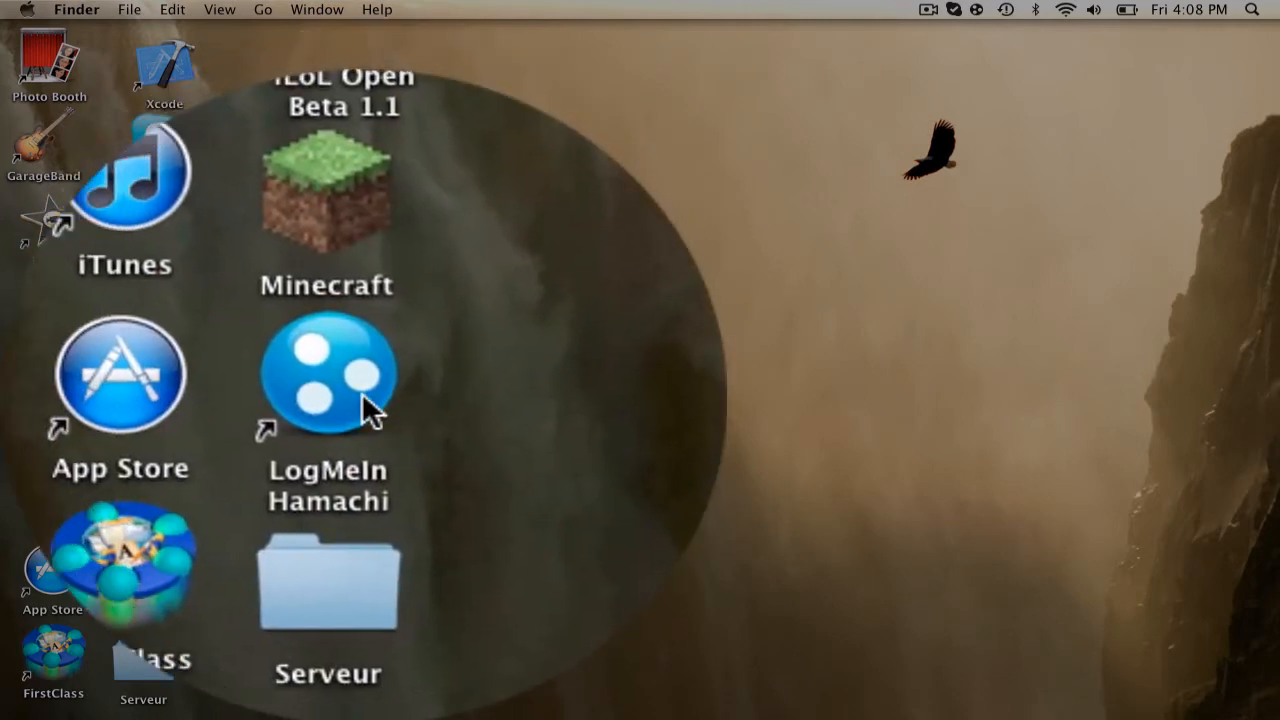
Launch LogMeIn Hamachi and browse its five joined networks, such as SurvivalSe… 5/5 and 78loup 2/5
{"action": "double_click", "coordinate": [160, 575]}
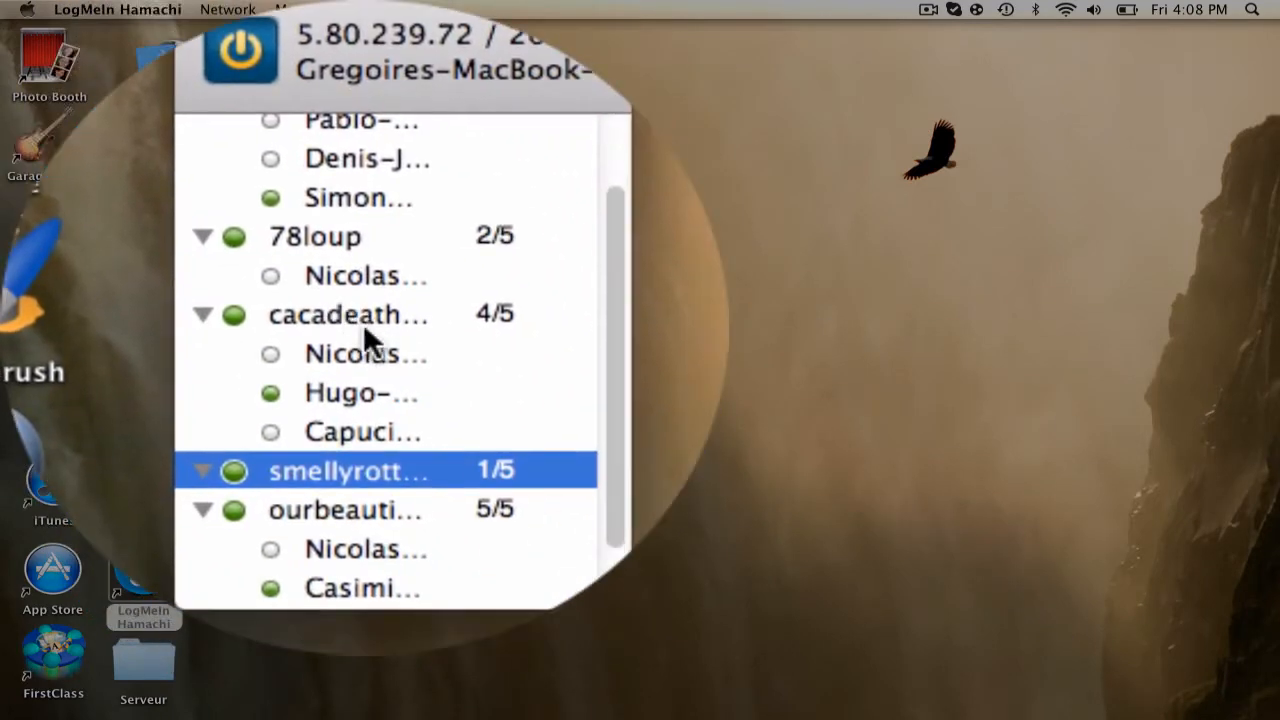
{"action": "scroll", "coordinate": [363, 323], "scroll_direction": "down", "scroll_amount": 2}
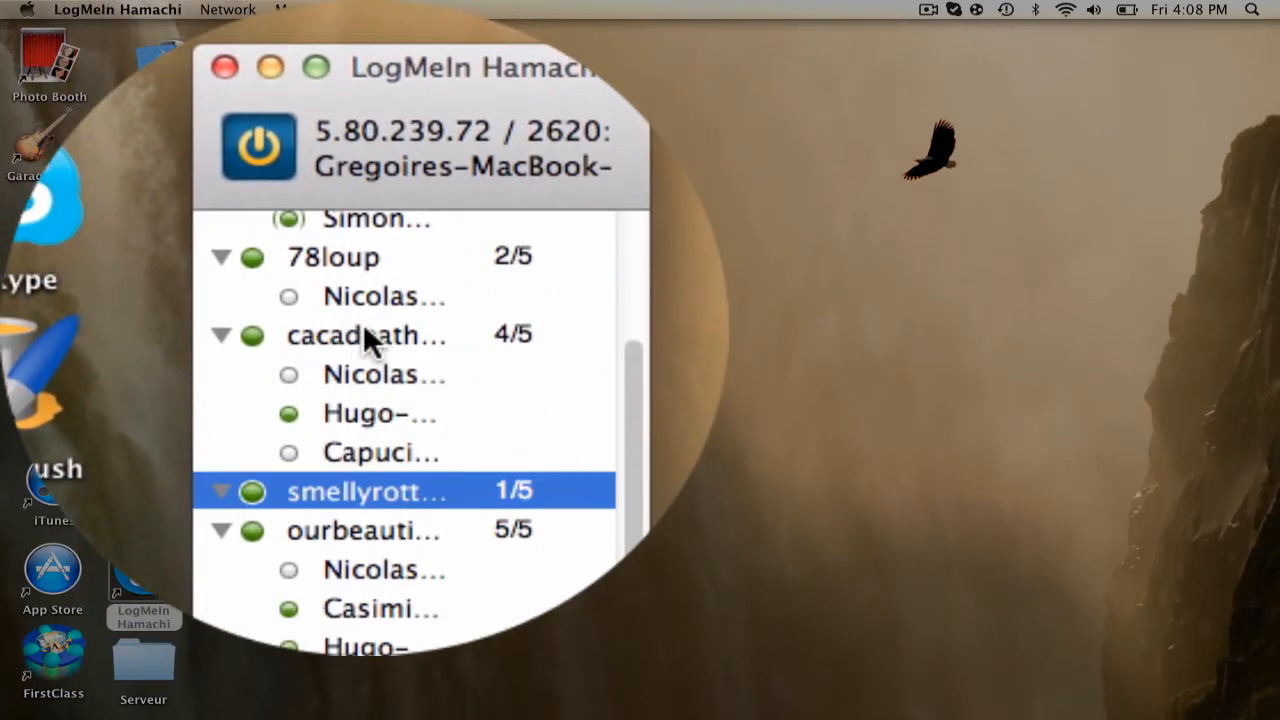
{"action": "scroll", "coordinate": [363, 323], "scroll_direction": "up", "scroll_amount": 4}
{"action": "scroll", "coordinate": [363, 323], "scroll_direction": "down", "scroll_amount": 3}
{"action": "scroll", "coordinate": [363, 323], "scroll_direction": "up", "scroll_amount": 2}
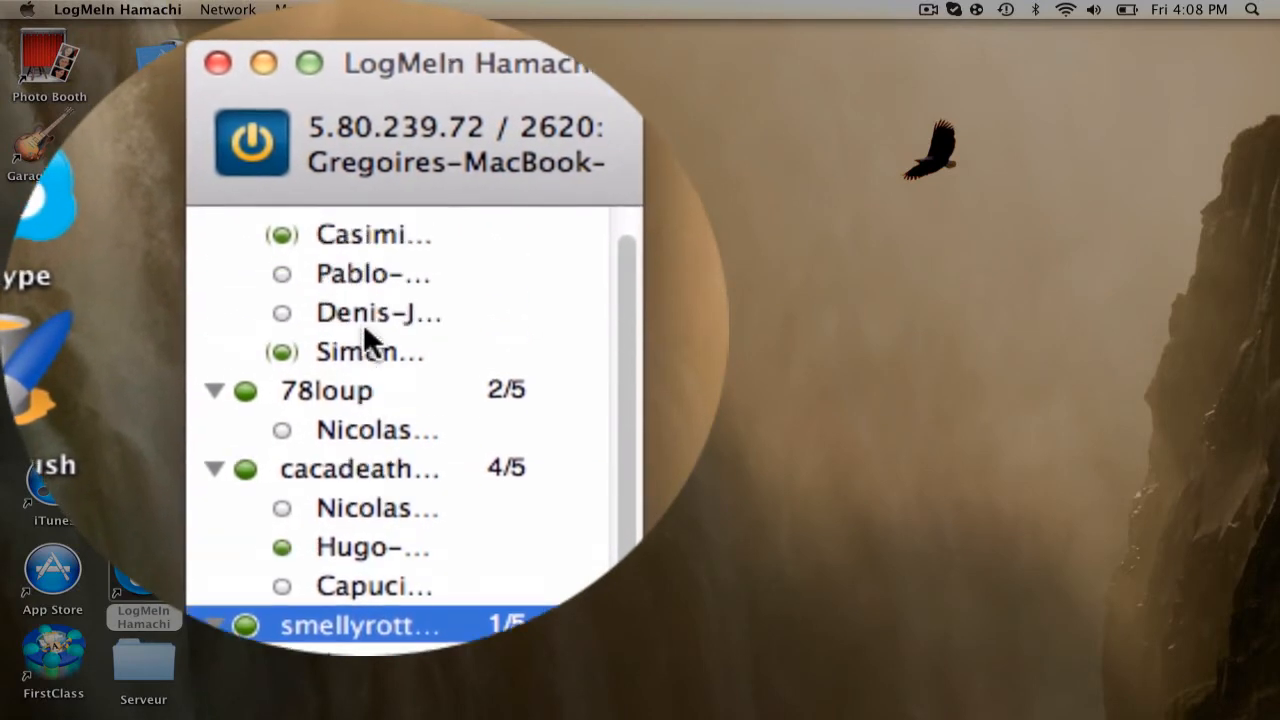
{"action": "scroll", "coordinate": [363, 323], "scroll_direction": "down", "scroll_amount": 2}
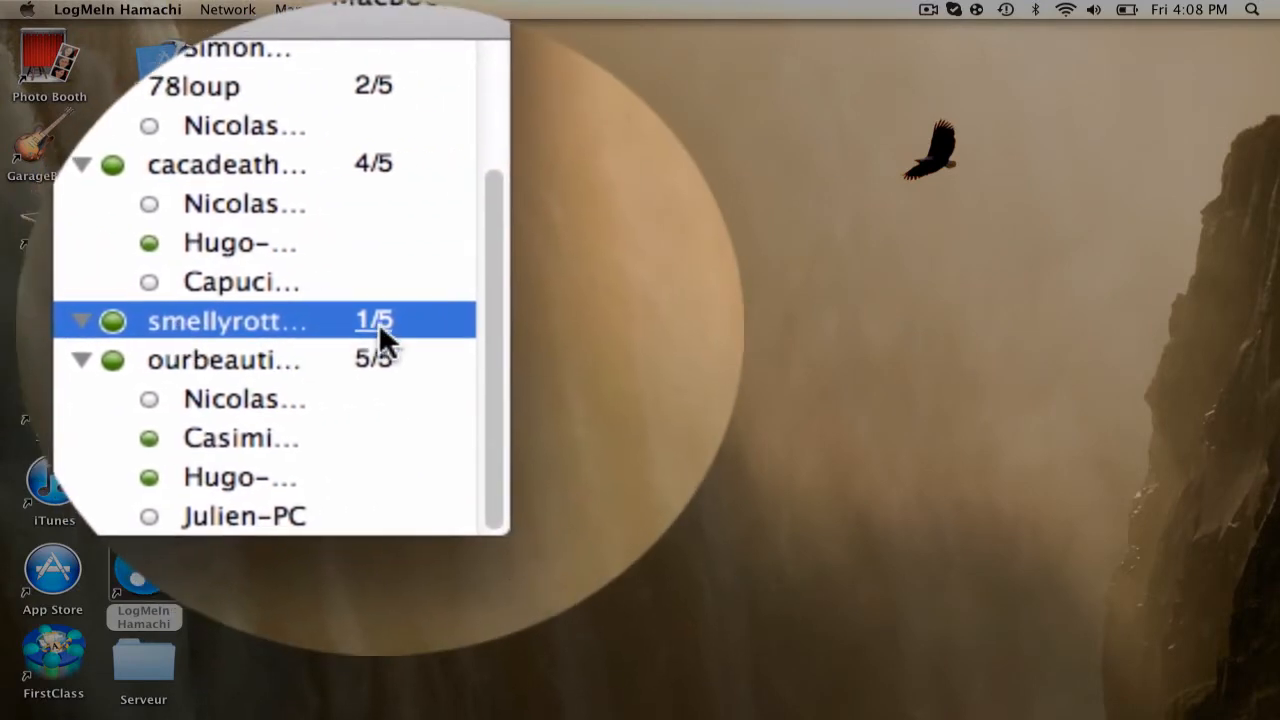
{"action": "key", "text": "Down"}
{"action": "key", "text": "Up"}
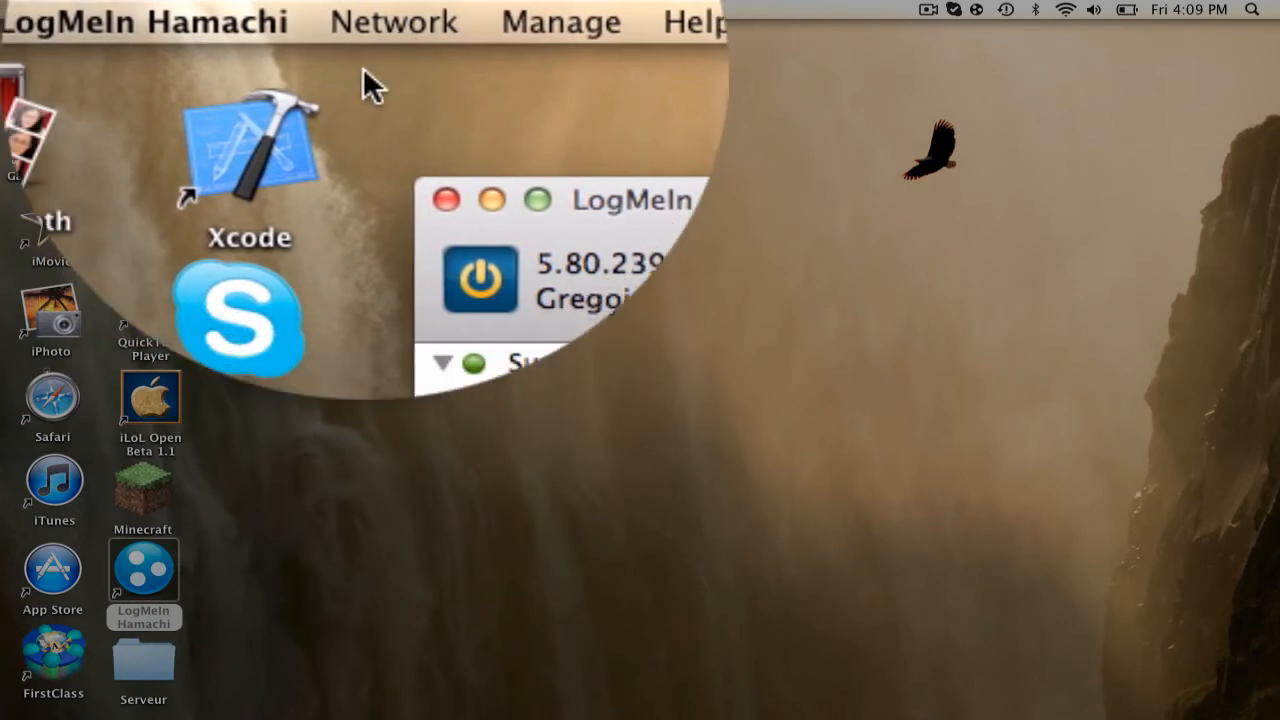
Choose 'Create a new network…' from Hamachi's Network menu
{"action": "left_click", "coordinate": [363, 24]}
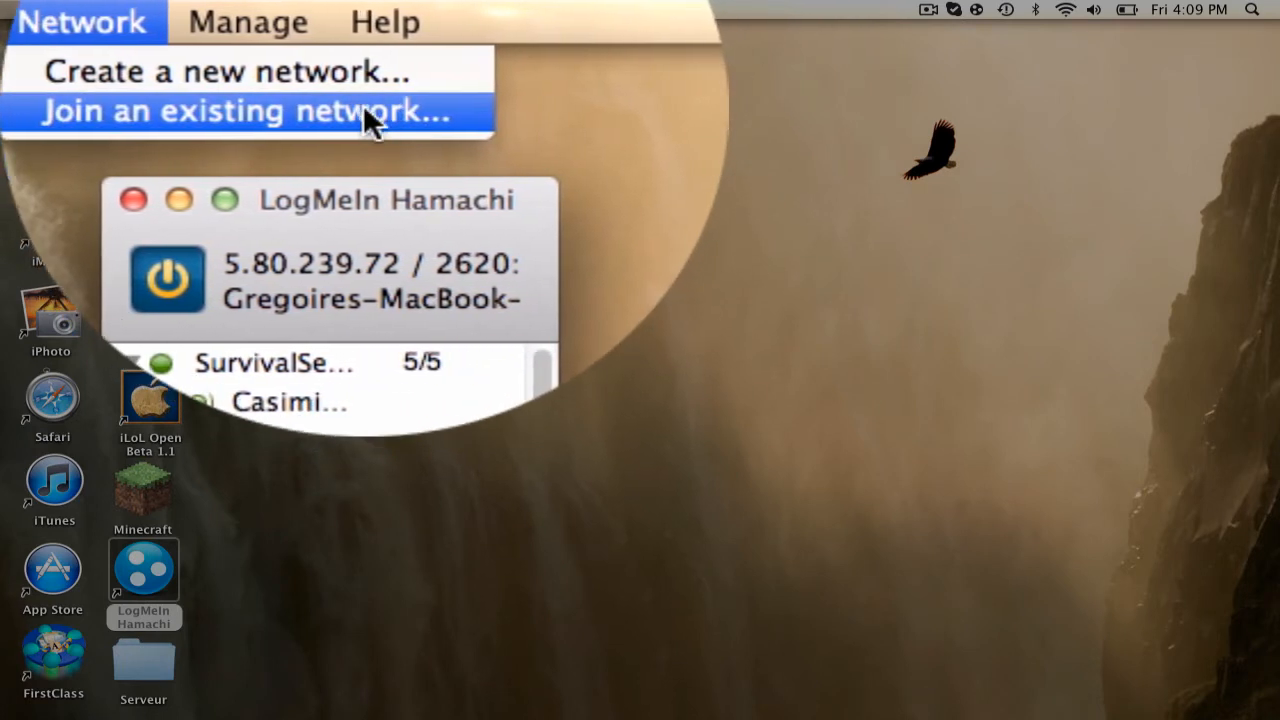
{"action": "left_click", "coordinate": [363, 73]}
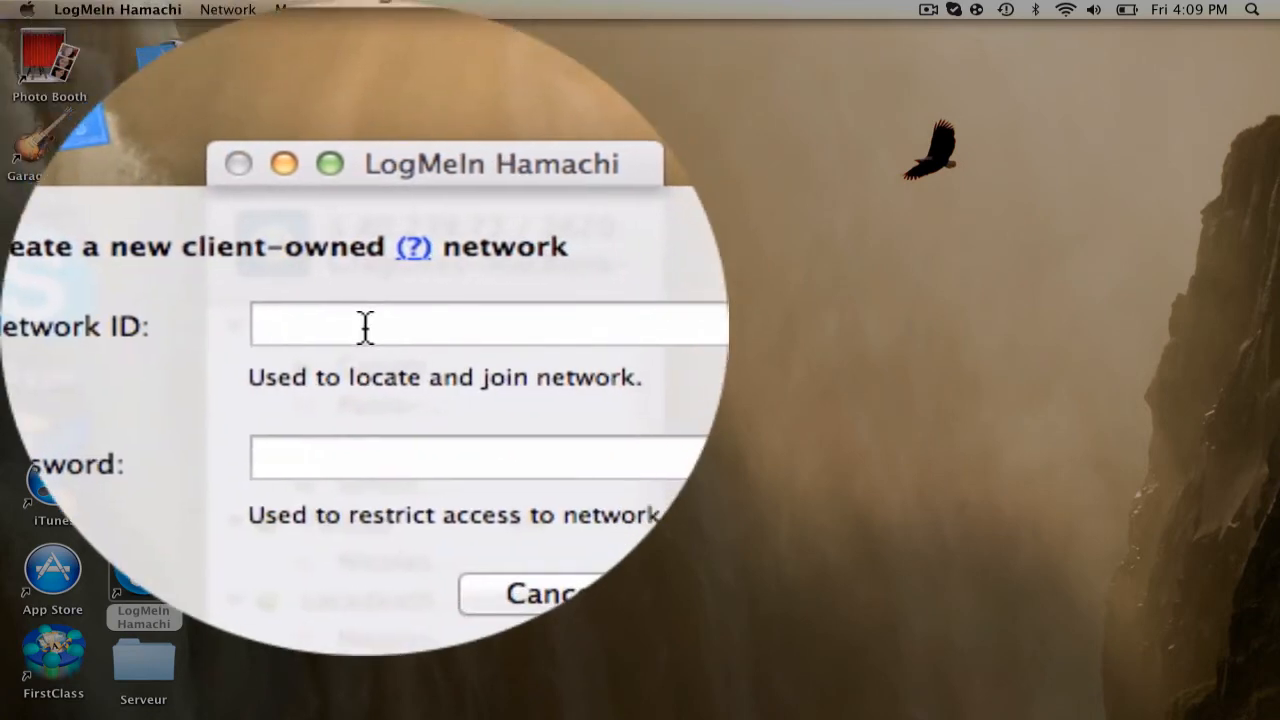
Fill the new network form with ID 'fefwe[gwpgwf' and a password, then cancel it
{"action": "type", "text": "fefwe[gwpgwf"}
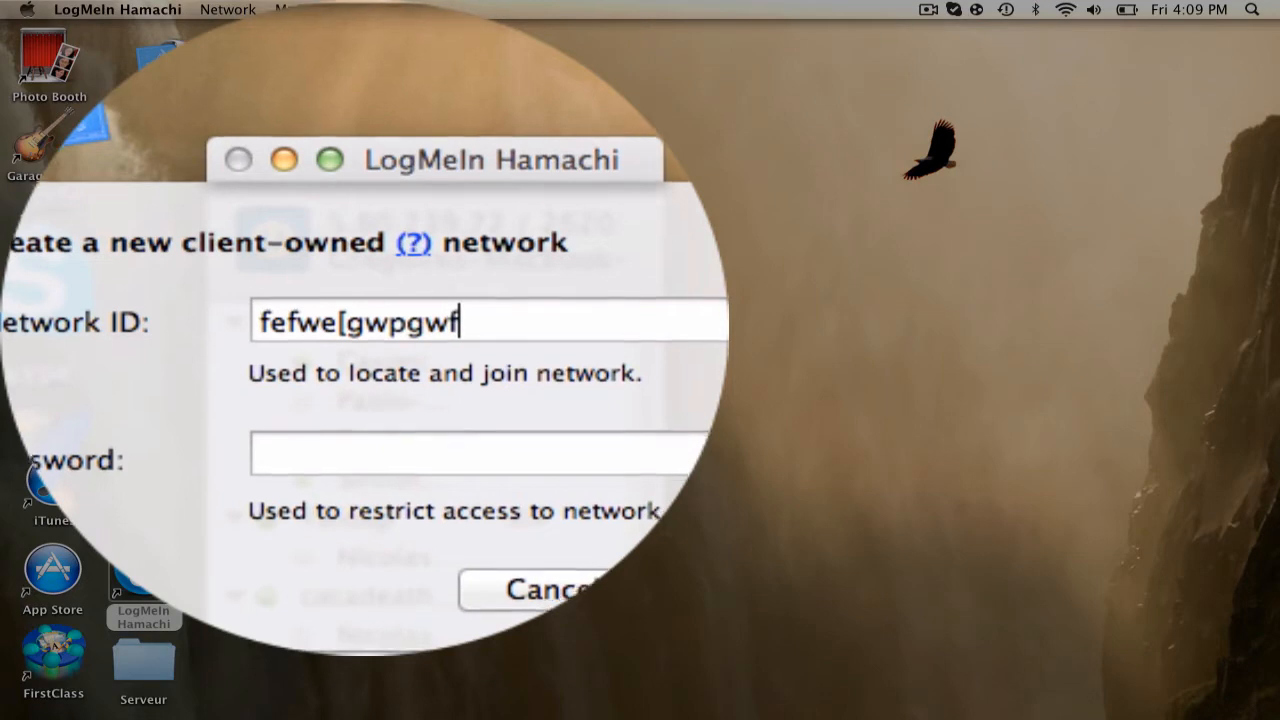
{"action": "left_click", "coordinate": [365, 326]}
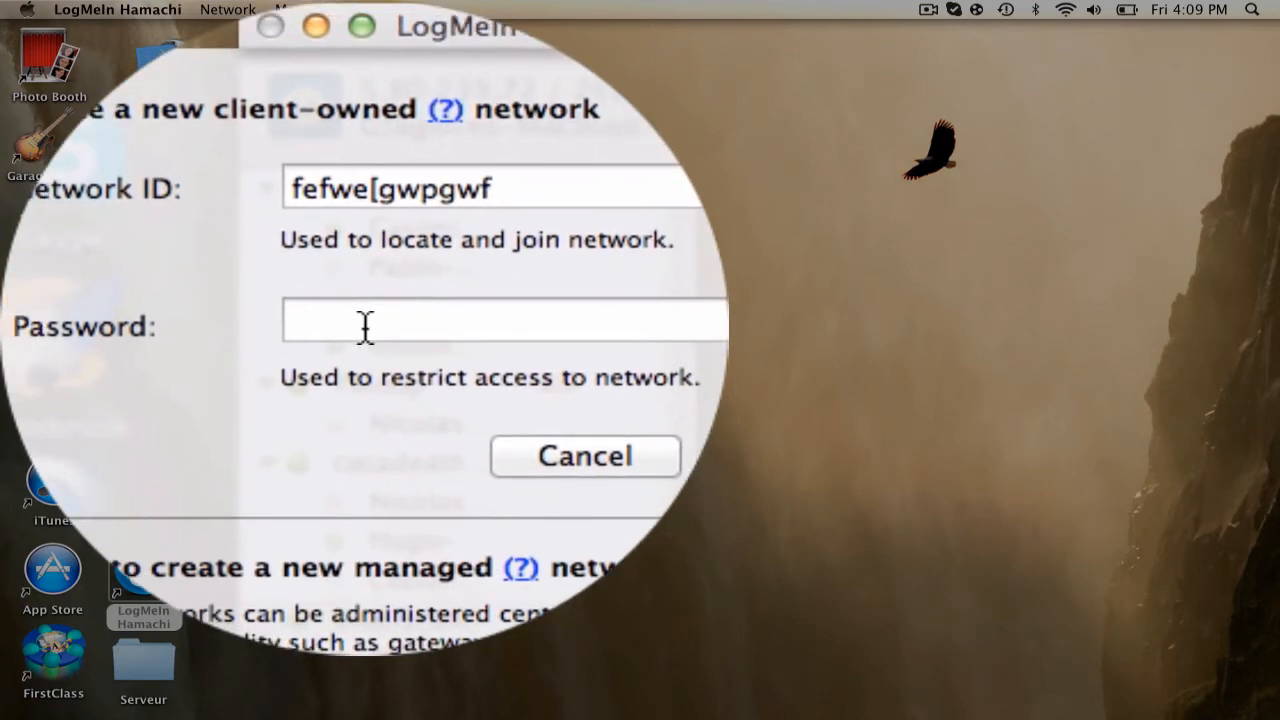
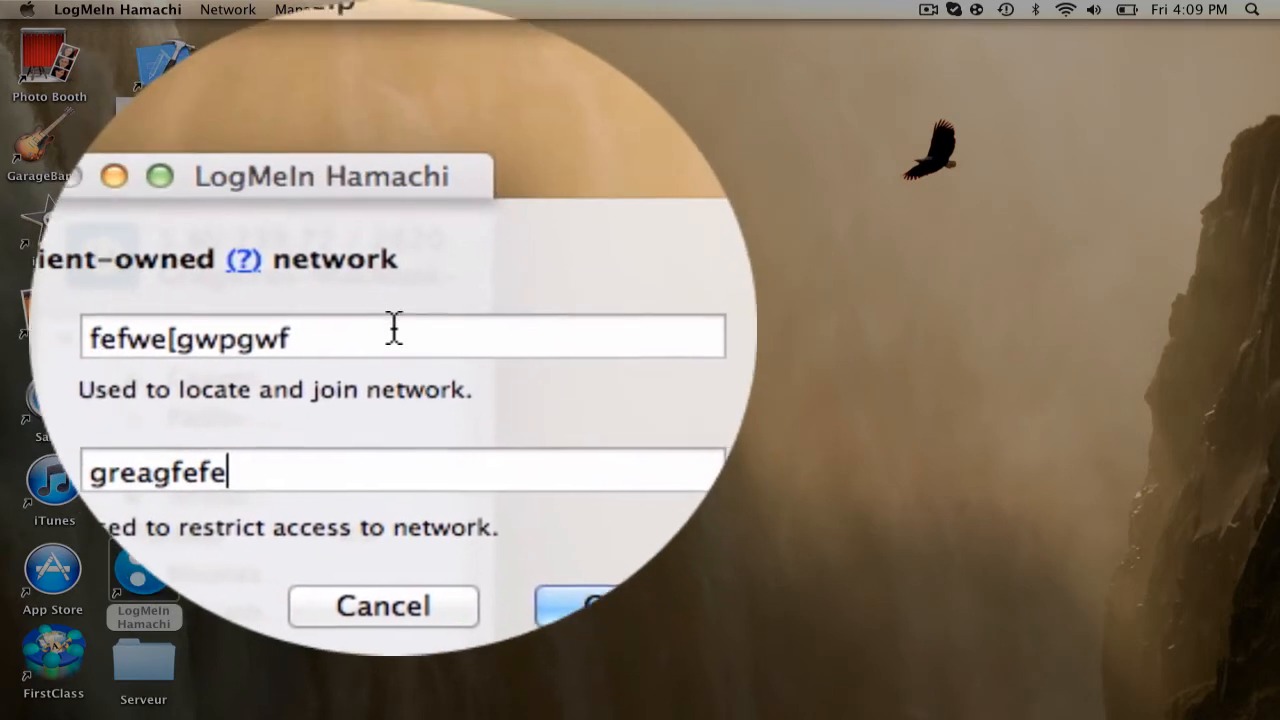
{"action": "left_click_drag", "start_coordinate": [394, 328], "coordinate": [88, 338]}
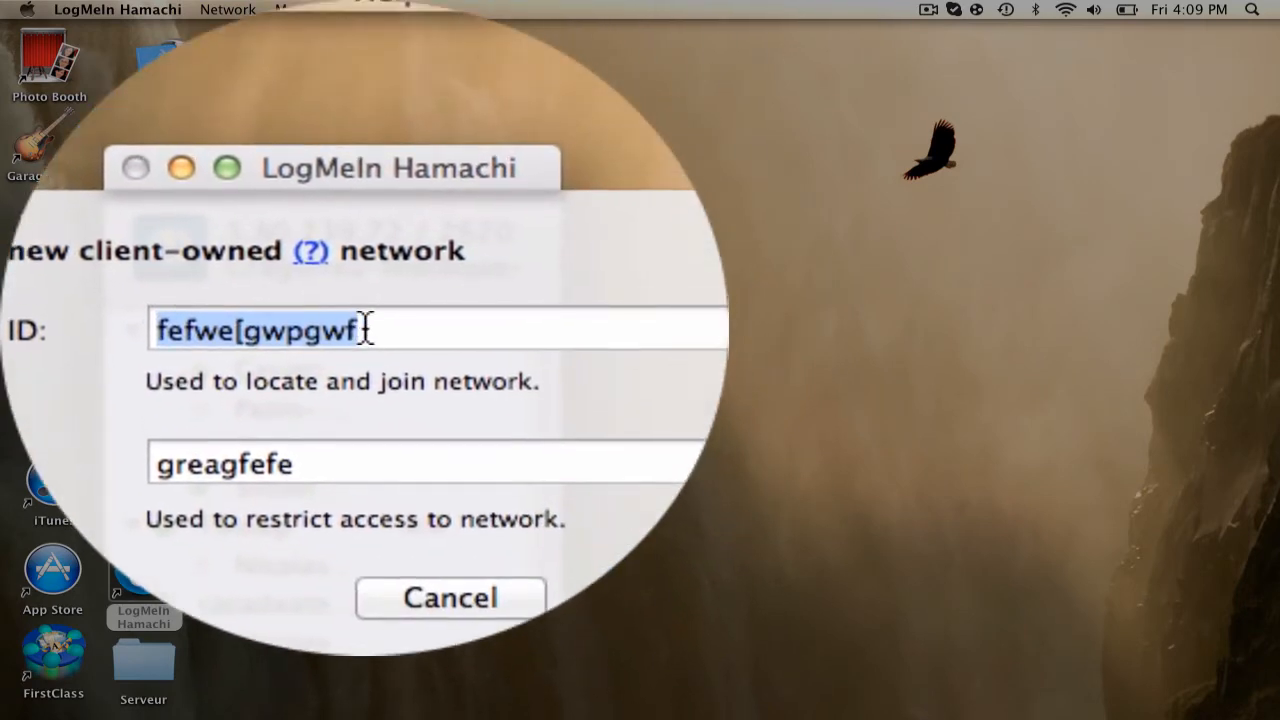
{"action": "left_click_drag", "start_coordinate": [367, 330], "coordinate": [243, 333]}
{"action": "left_click_drag", "start_coordinate": [367, 335], "coordinate": [360, 320]}
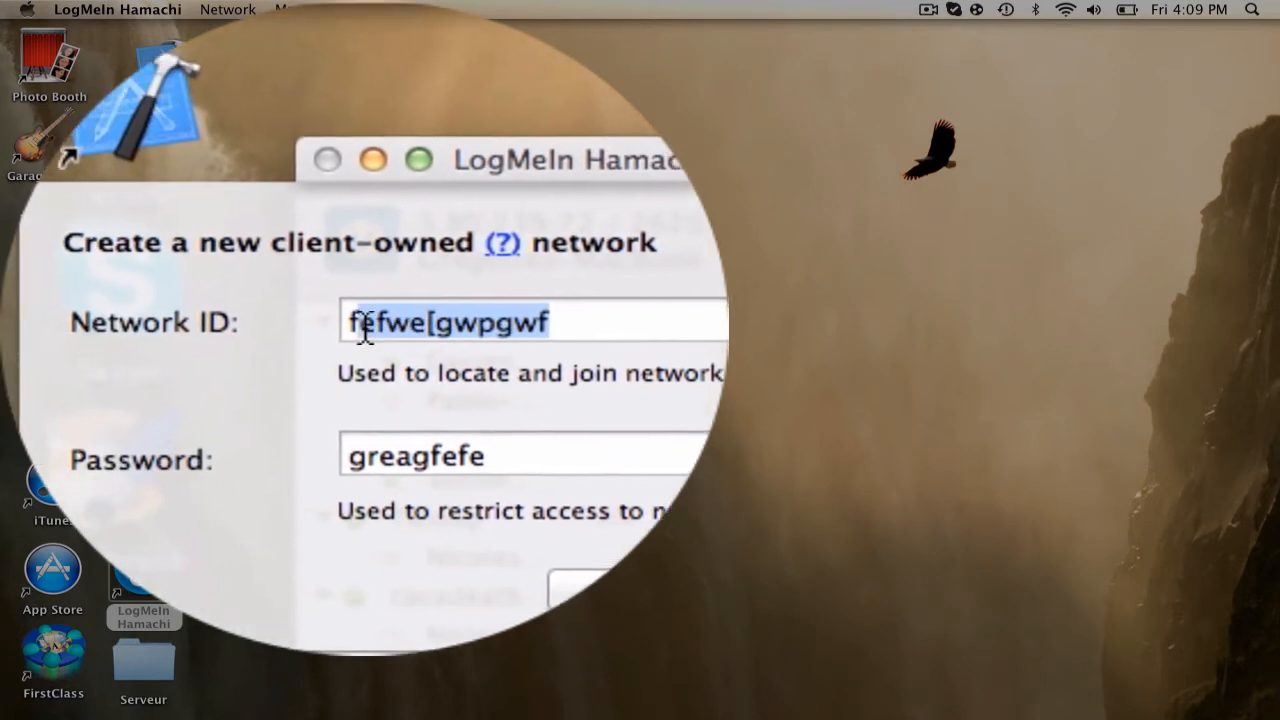
{"action": "left_click", "coordinate": [365, 328]}
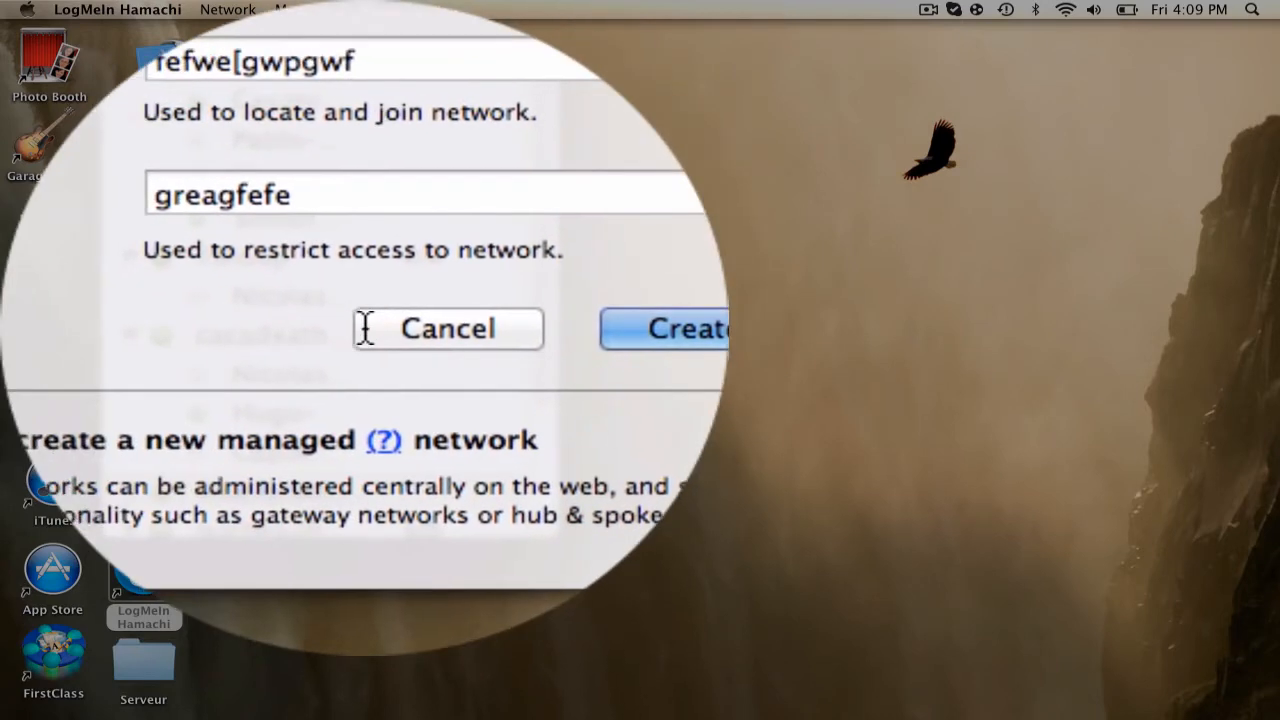
{"action": "left_click", "coordinate": [376, 330]}
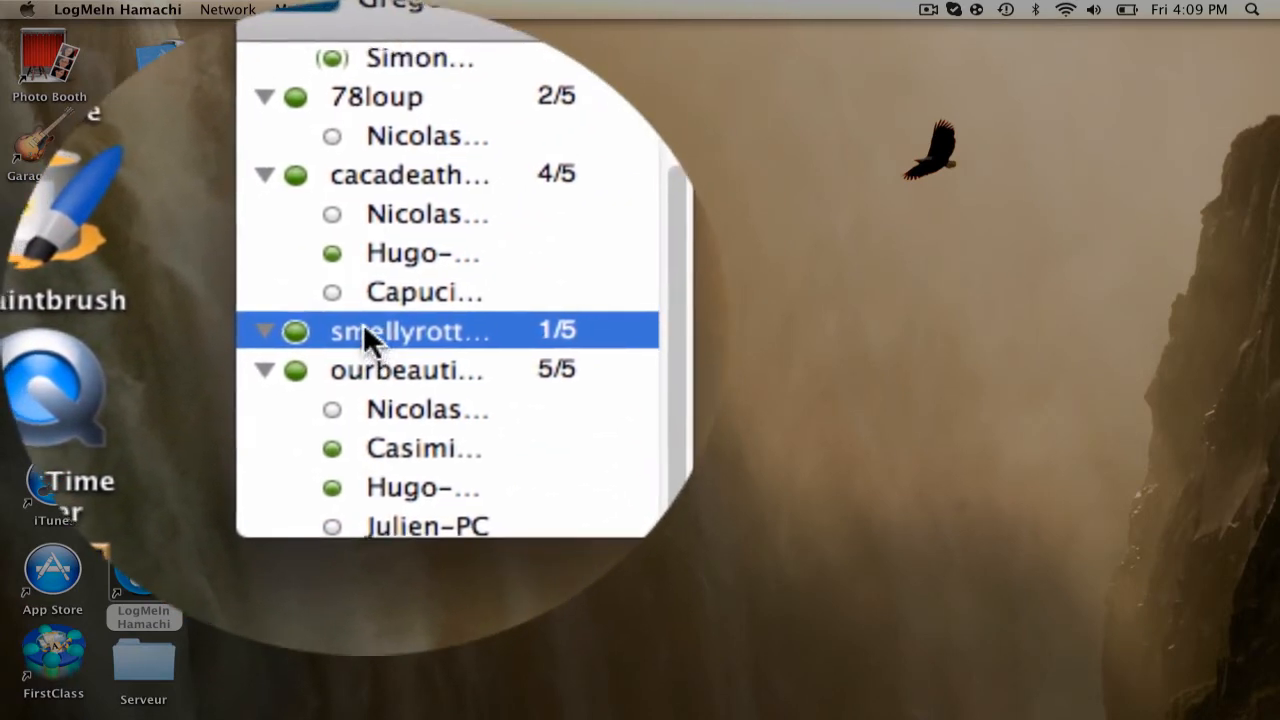
Scroll the Hamachi network list, then bring the Finder desktop to the front
{"action": "scroll", "coordinate": [363, 323], "scroll_direction": "up", "scroll_amount": 3}
{"action": "scroll", "coordinate": [364, 330], "scroll_direction": "down", "scroll_amount": 3}
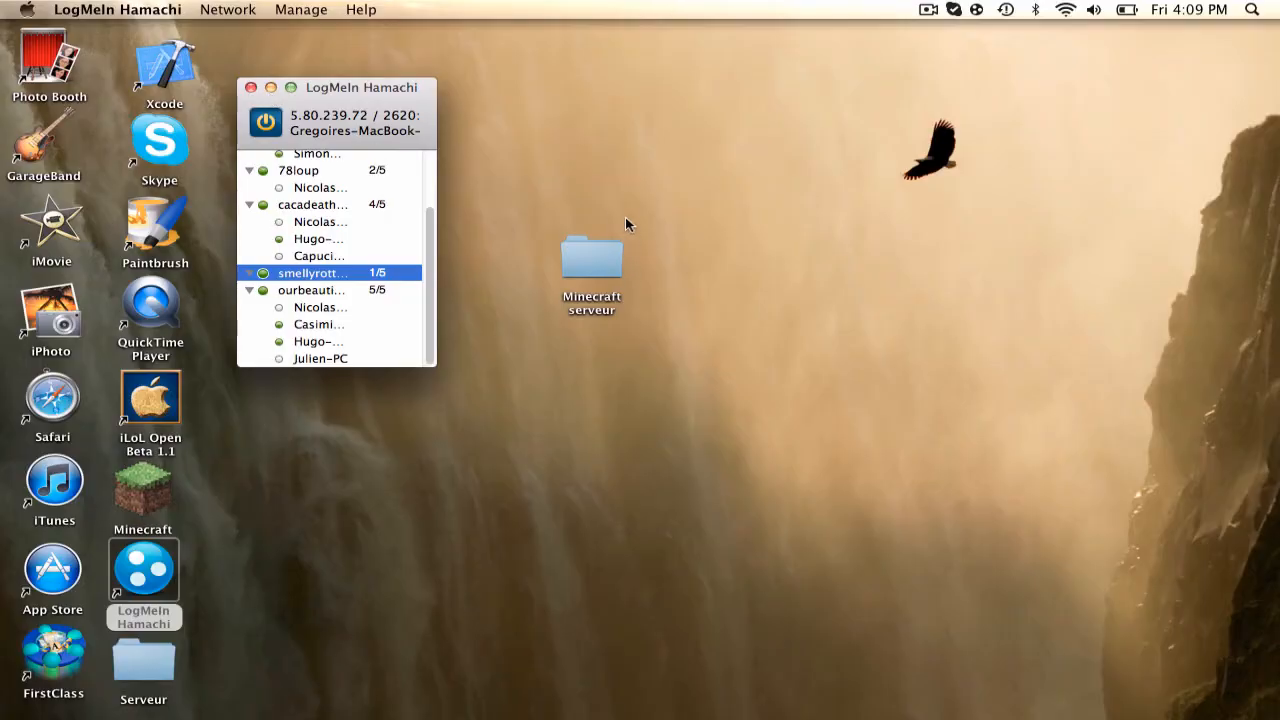
{"action": "left_click", "coordinate": [625, 220]}
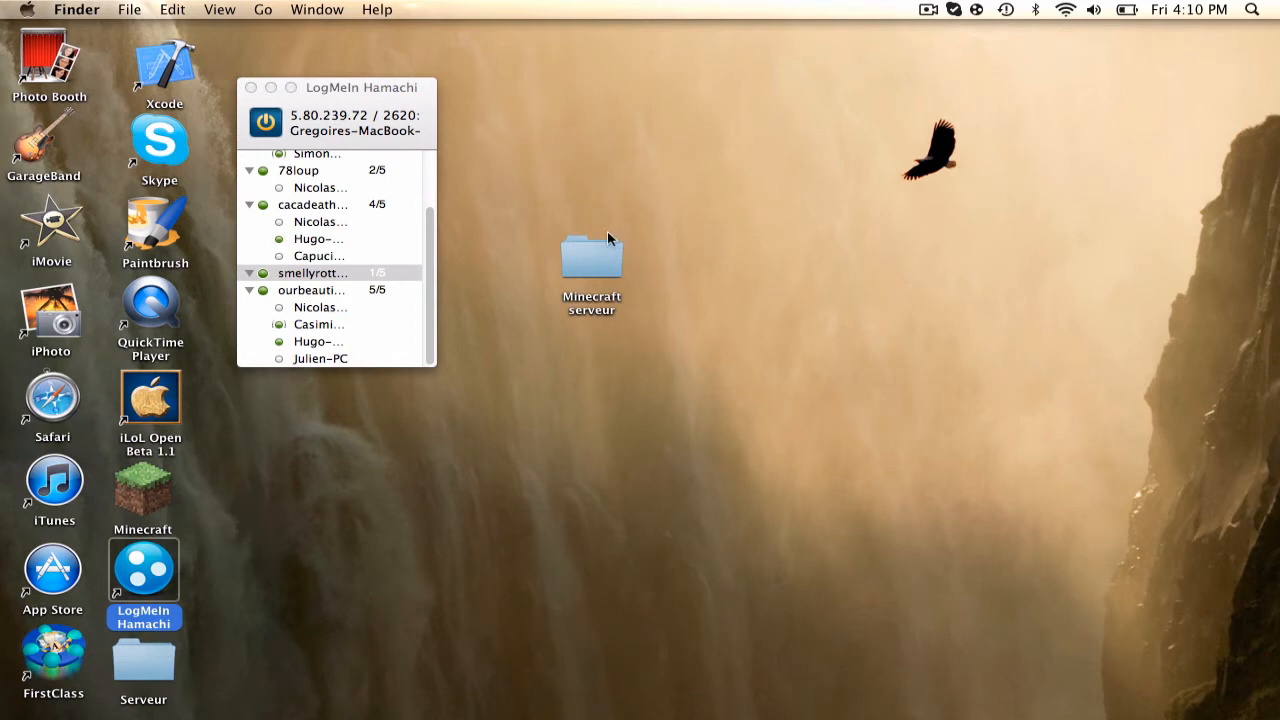
Move minecraft_server-1.jar from the Downloads stack into the Minecraft serveur folder and open that folder
{"action": "left_click_drag", "start_coordinate": [633, 208], "coordinate": [594, 242]}
{"action": "left_click", "coordinate": [737, 274]}
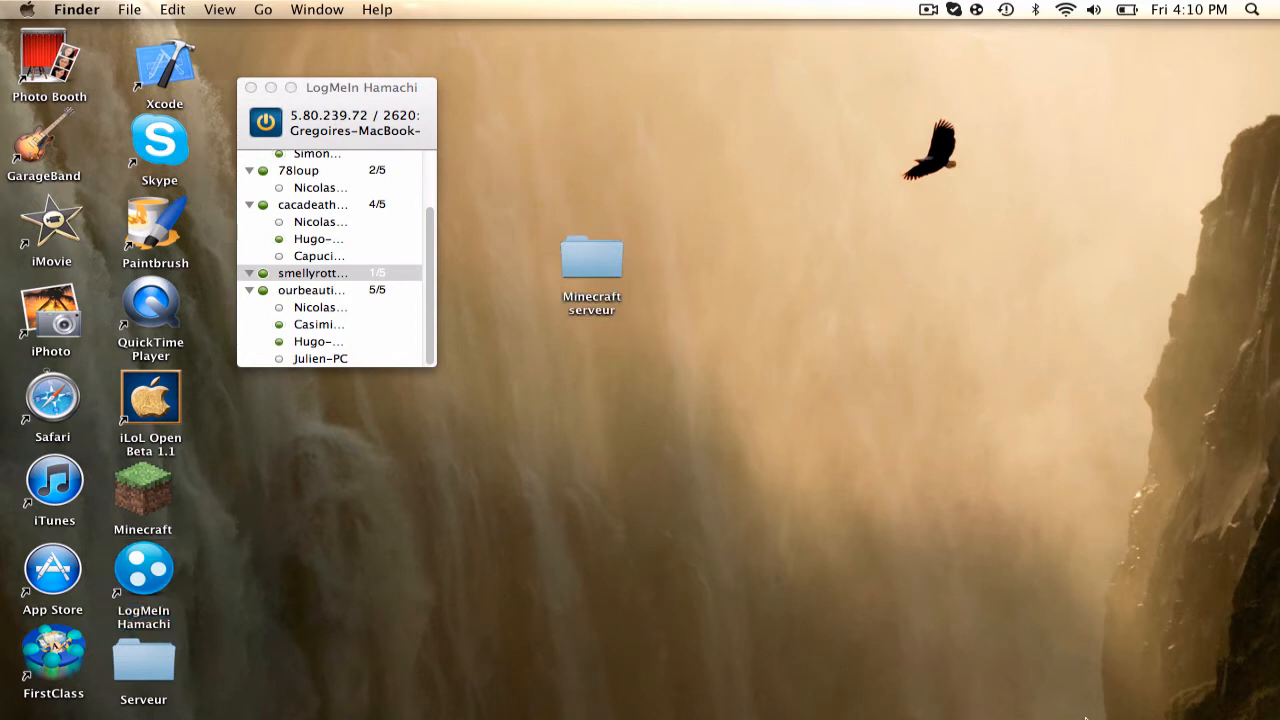
{"action": "mouse_move", "coordinate": [1086, 717]}
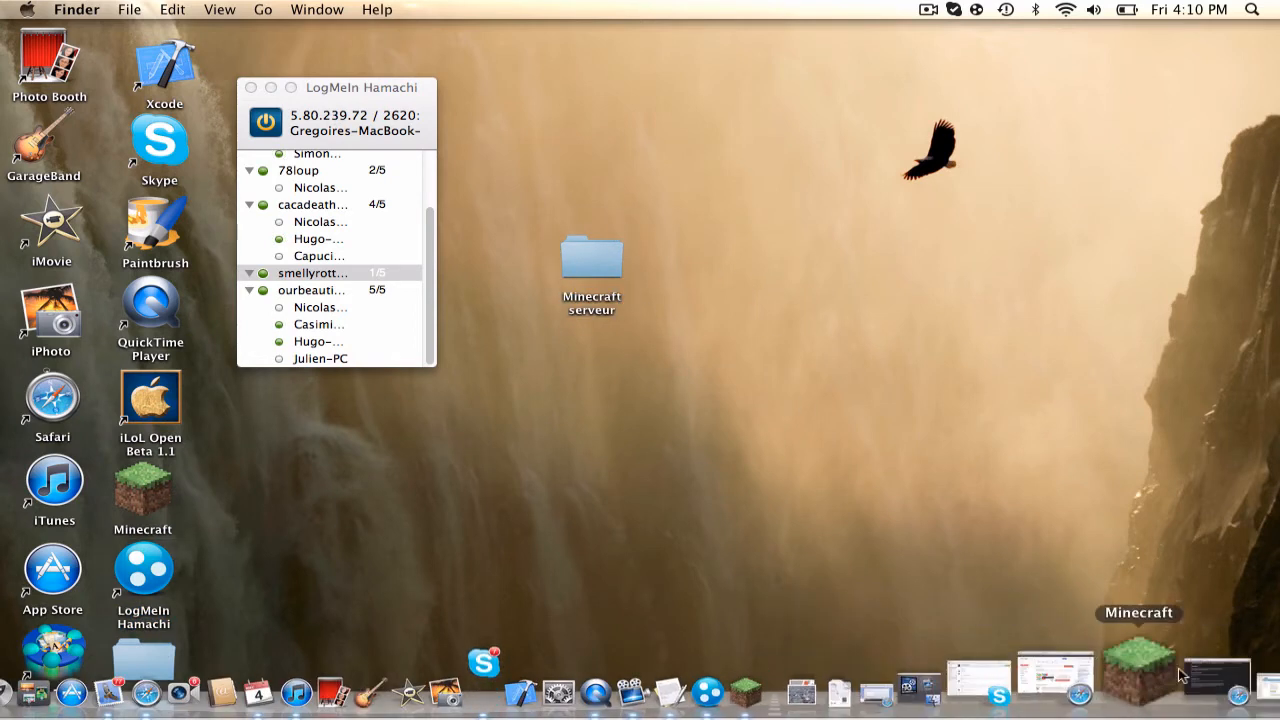
{"action": "left_click", "coordinate": [893, 690]}
{"action": "scroll", "coordinate": [905, 495], "scroll_direction": "down", "scroll_amount": 5}
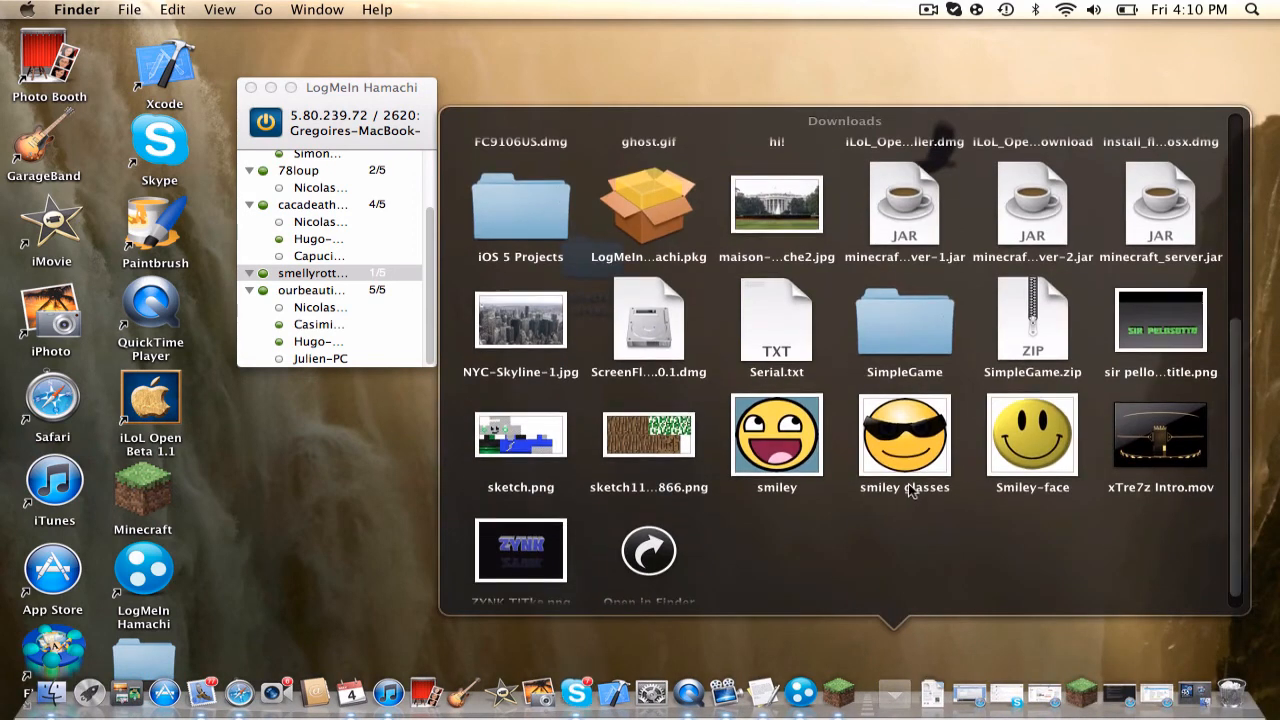
{"action": "scroll", "coordinate": [910, 490], "scroll_direction": "up", "scroll_amount": 3}
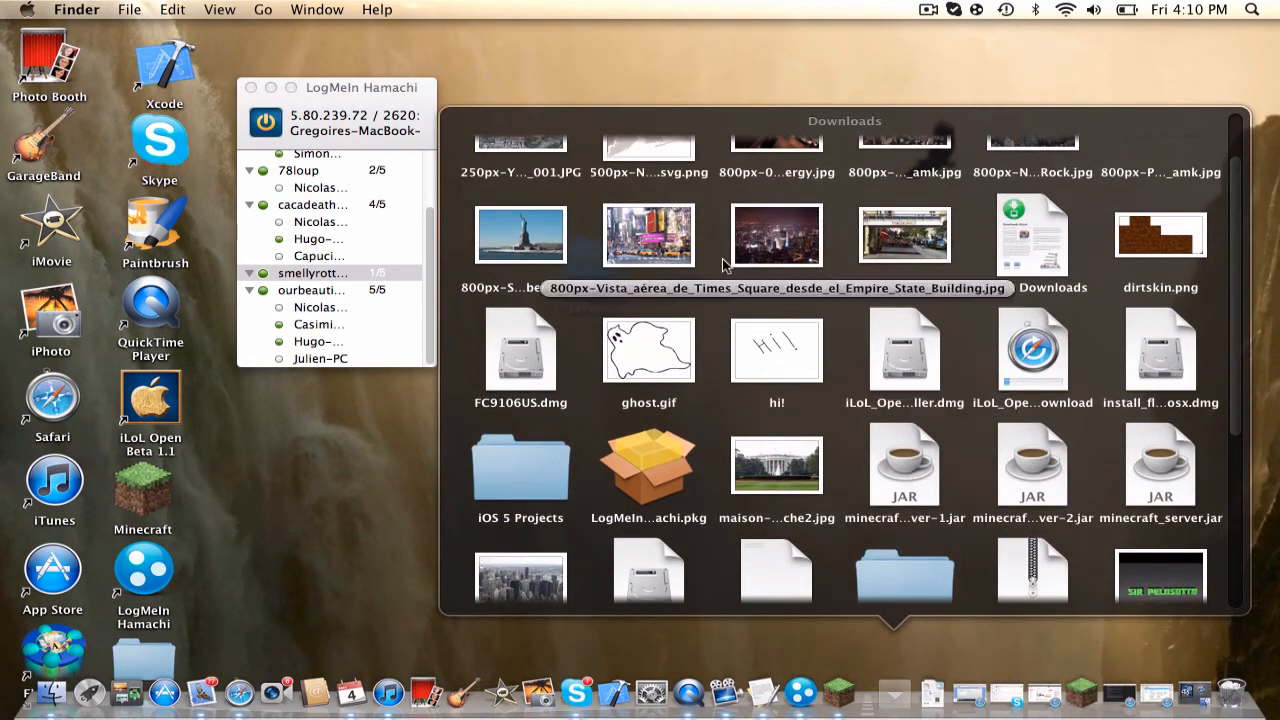
{"action": "left_click_drag", "start_coordinate": [924, 496], "coordinate": [600, 285]}
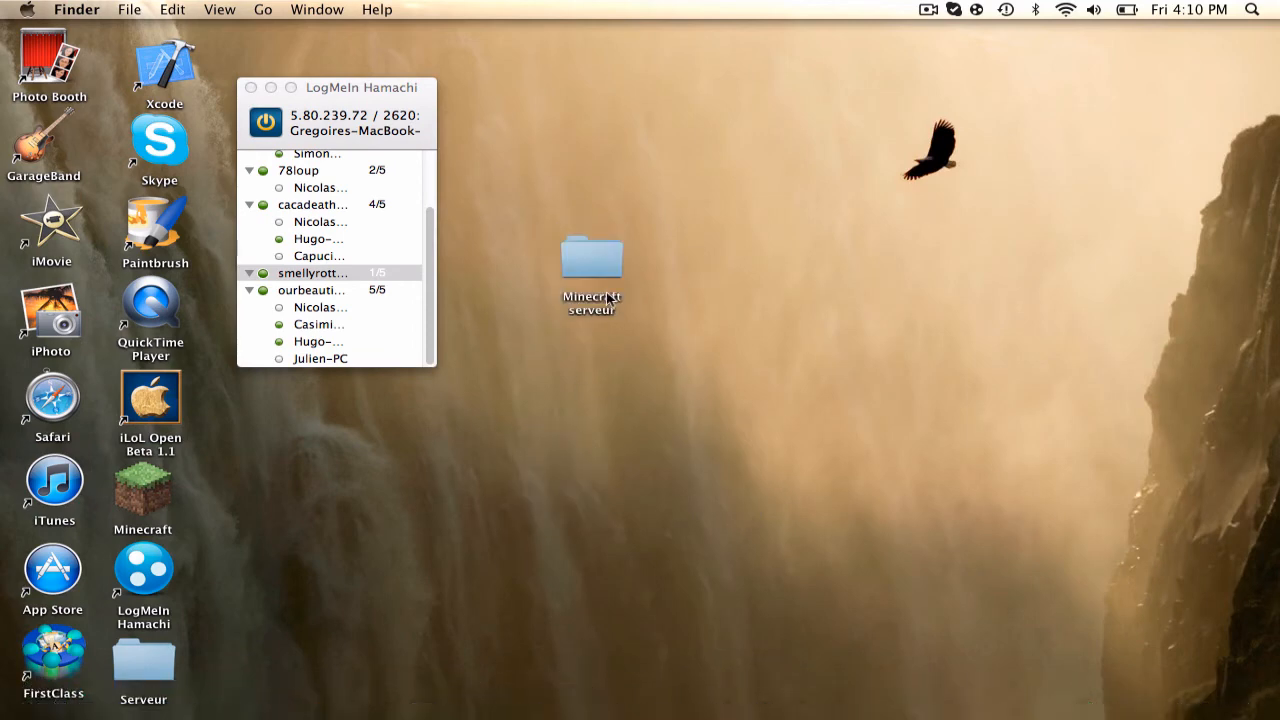
{"action": "double_click", "coordinate": [603, 279]}
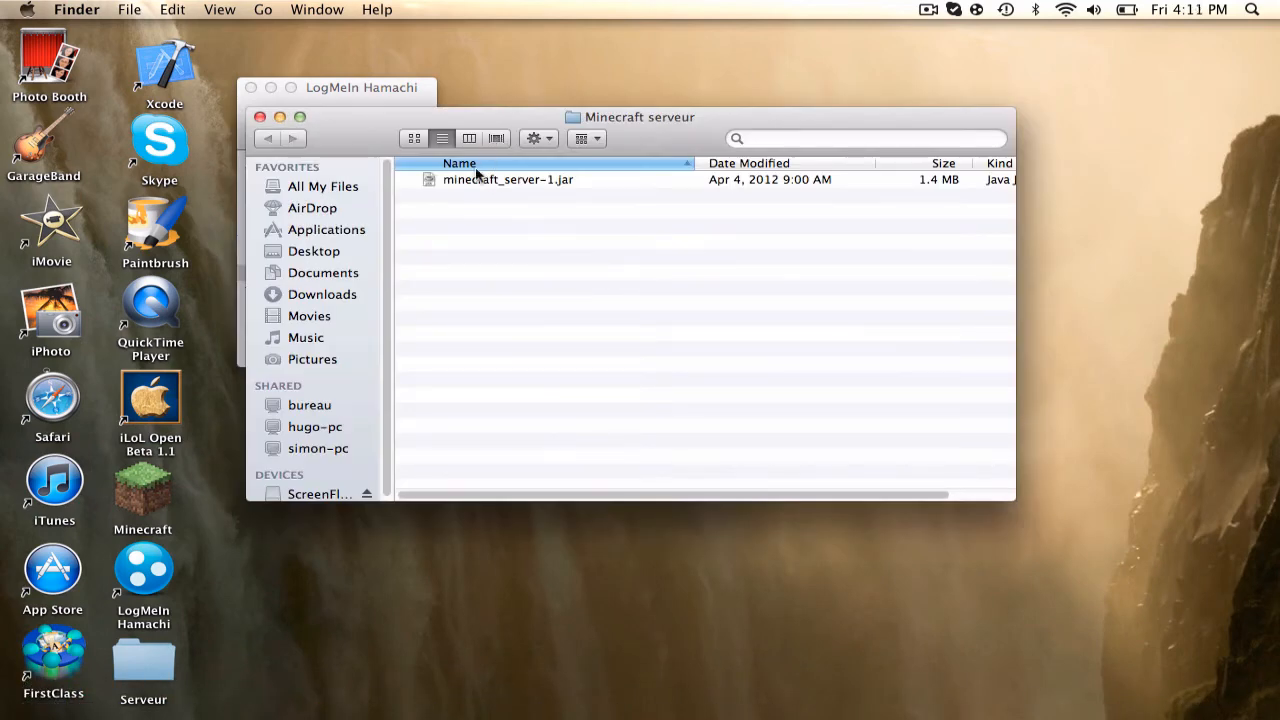
Run minecraft_server-1.jar, approve the Java warning, and hide the server window to view the generated files
{"action": "double_click", "coordinate": [497, 177]}
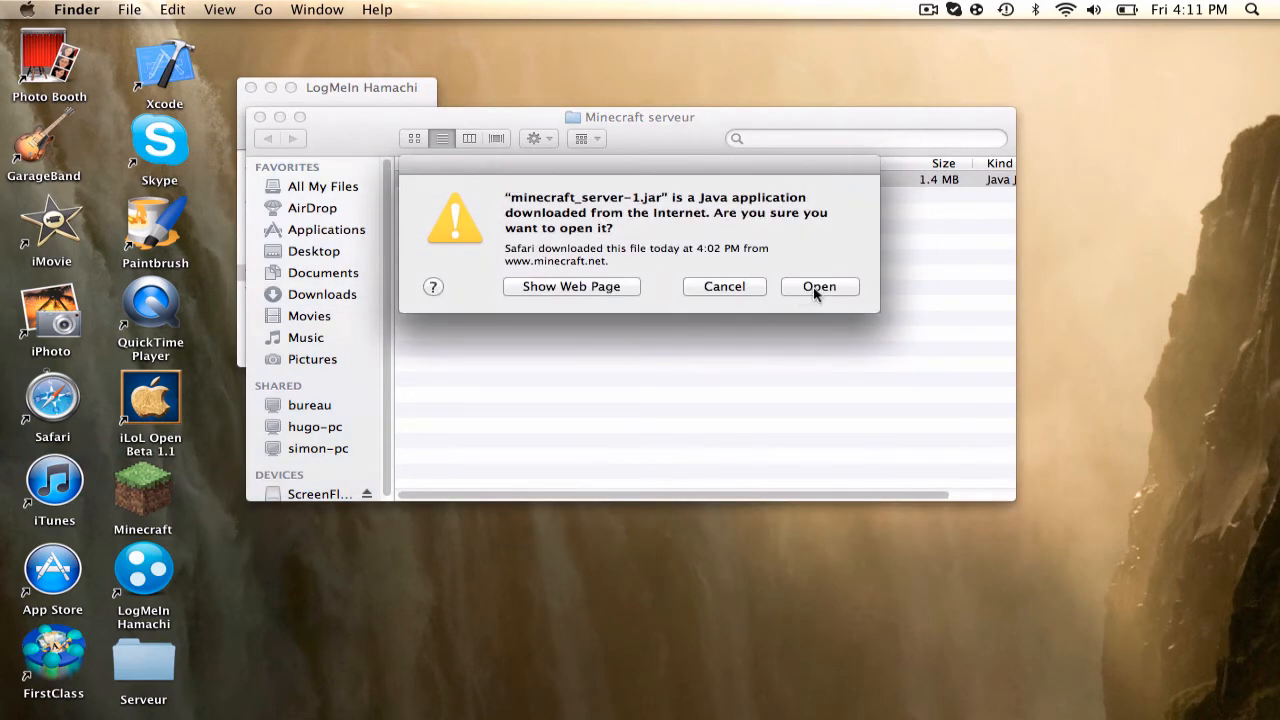
{"action": "left_click", "coordinate": [812, 287]}
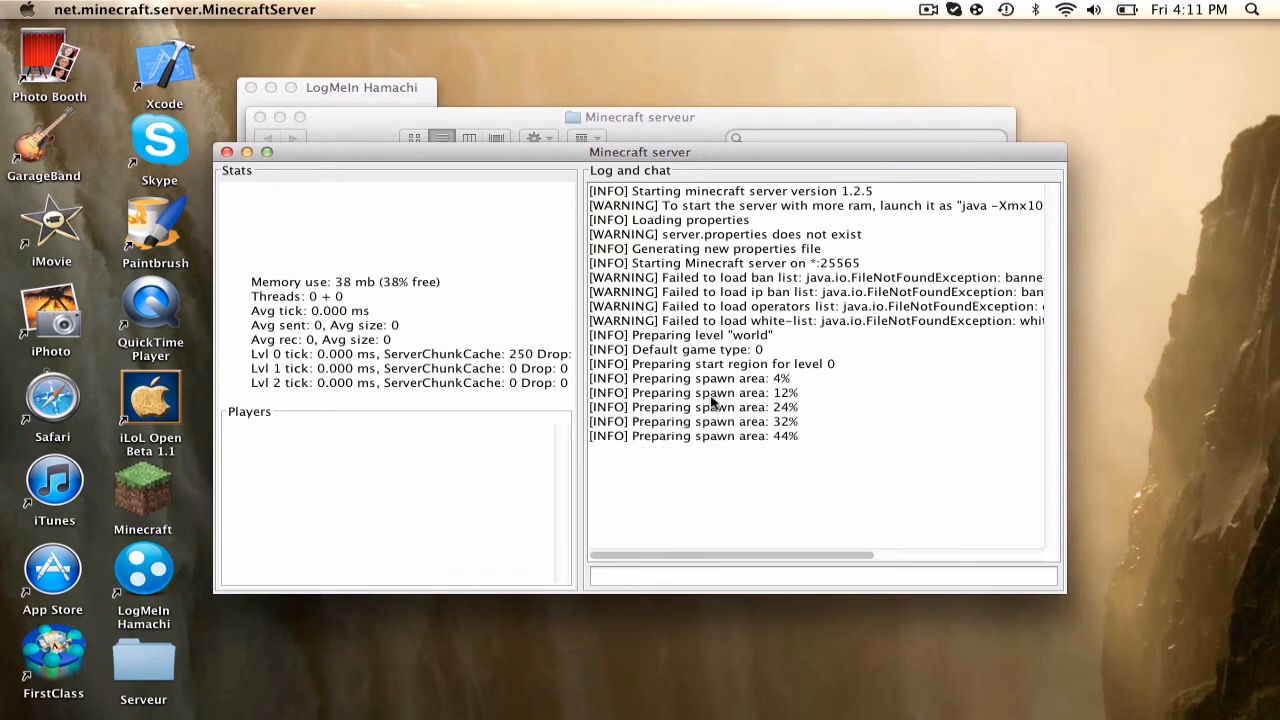
{"action": "left_click_drag", "start_coordinate": [406, 156], "coordinate": [703, 231]}
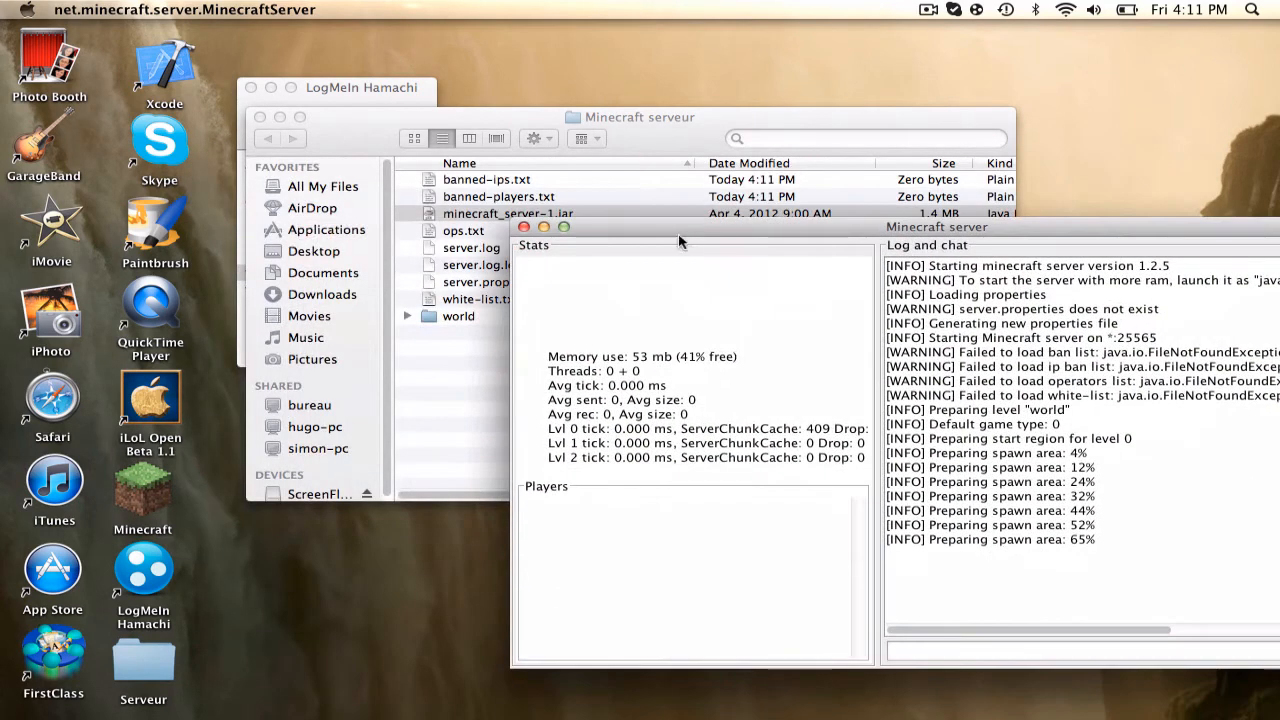
{"action": "left_click", "coordinate": [543, 228]}
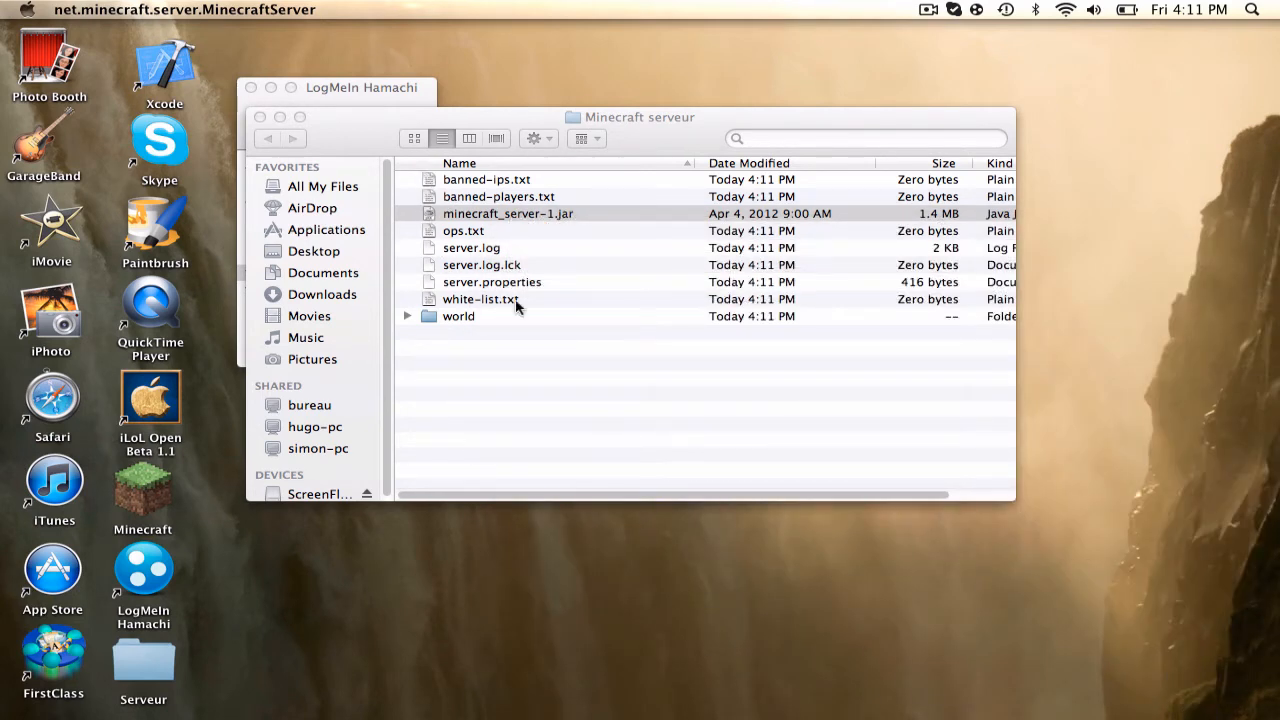
{"action": "left_click", "coordinate": [556, 384]}
{"action": "left_click", "coordinate": [558, 378]}
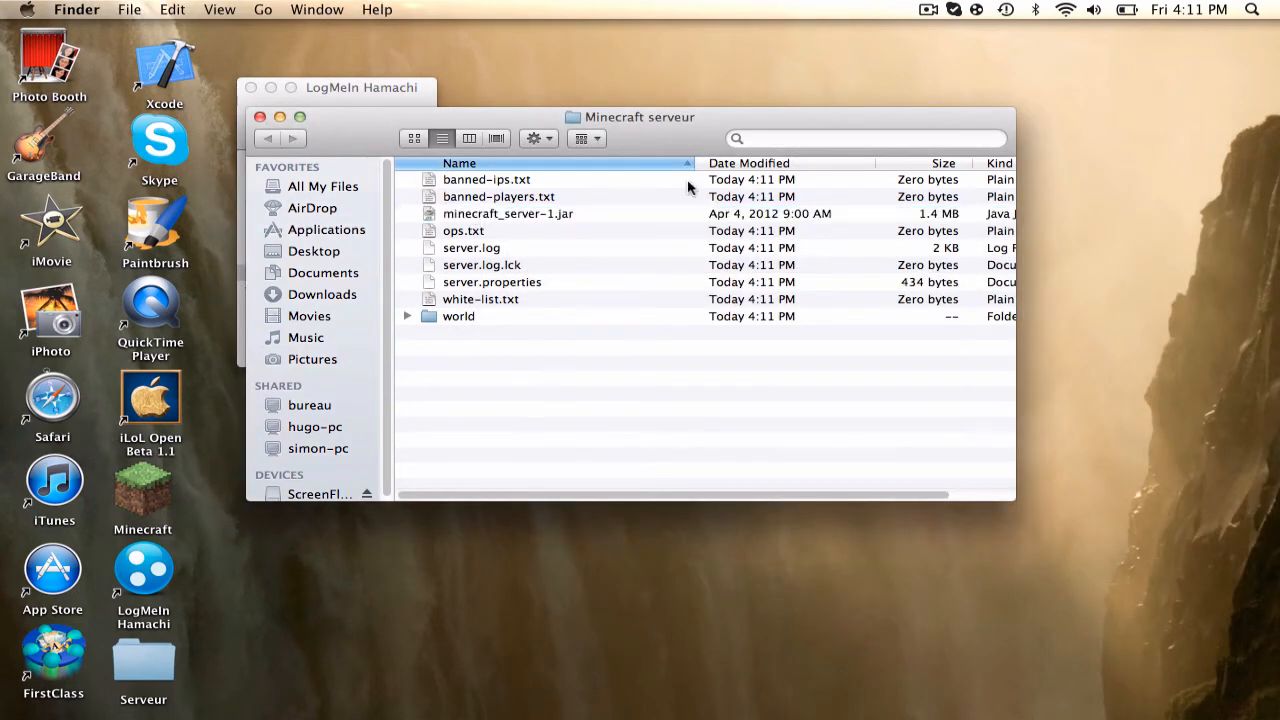
{"action": "double_click", "coordinate": [485, 180]}
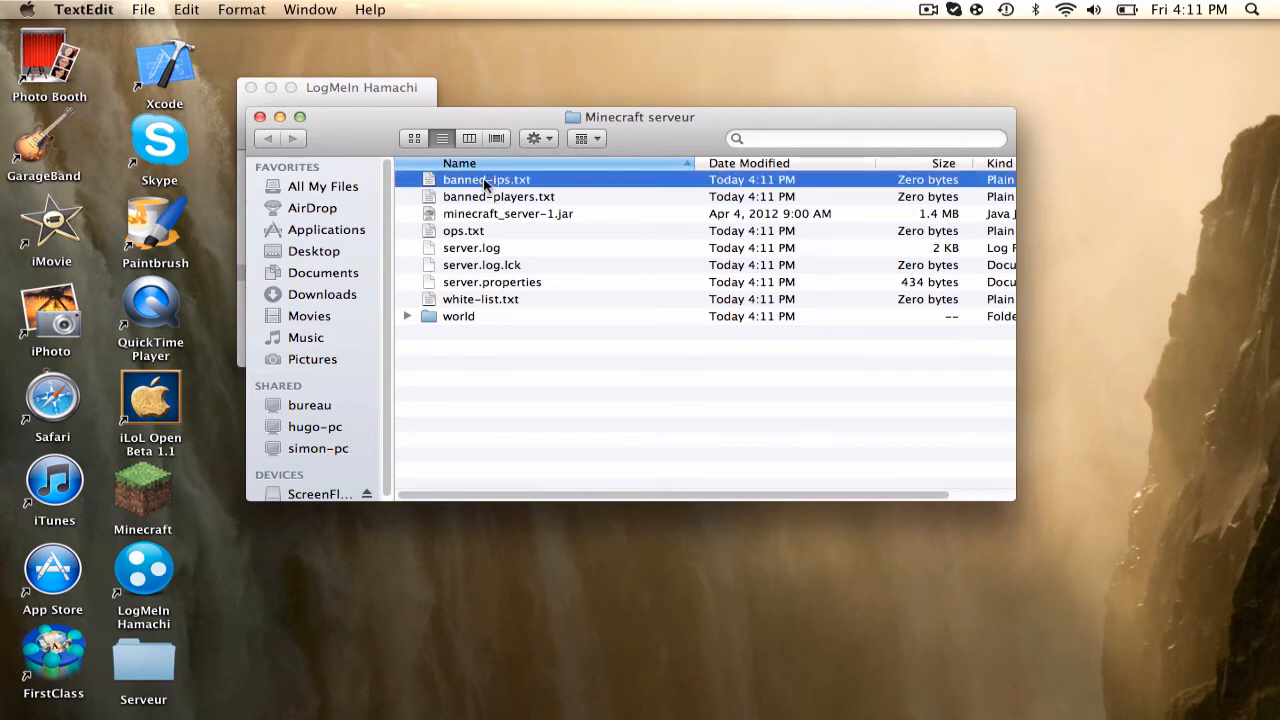
{"action": "left_click", "coordinate": [148, 55]}
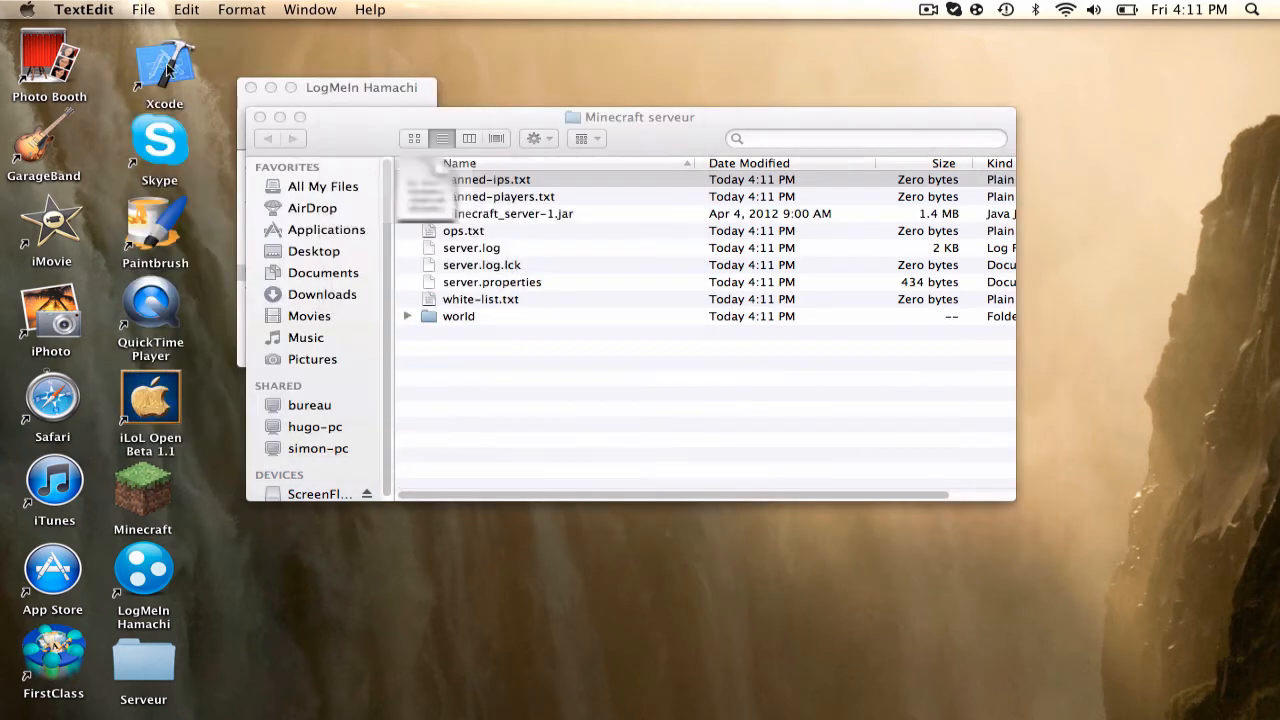
{"action": "double_click", "coordinate": [455, 199]}
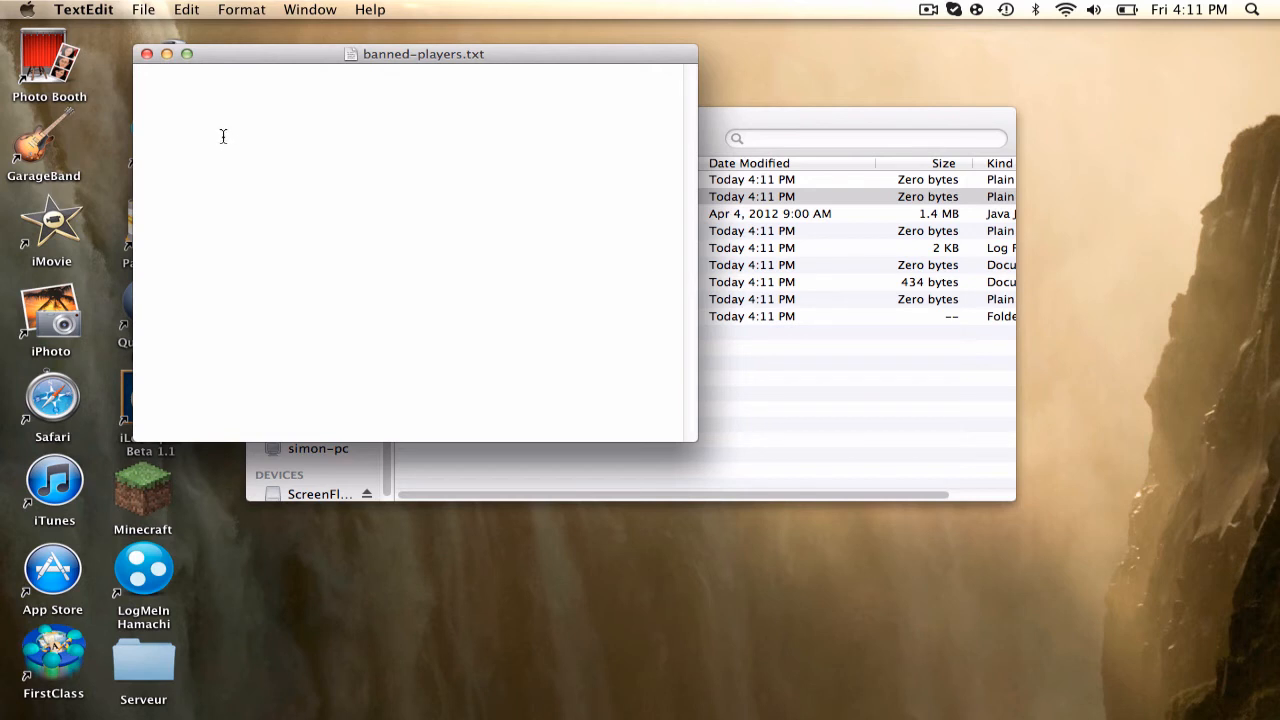
{"action": "left_click", "coordinate": [146, 54]}
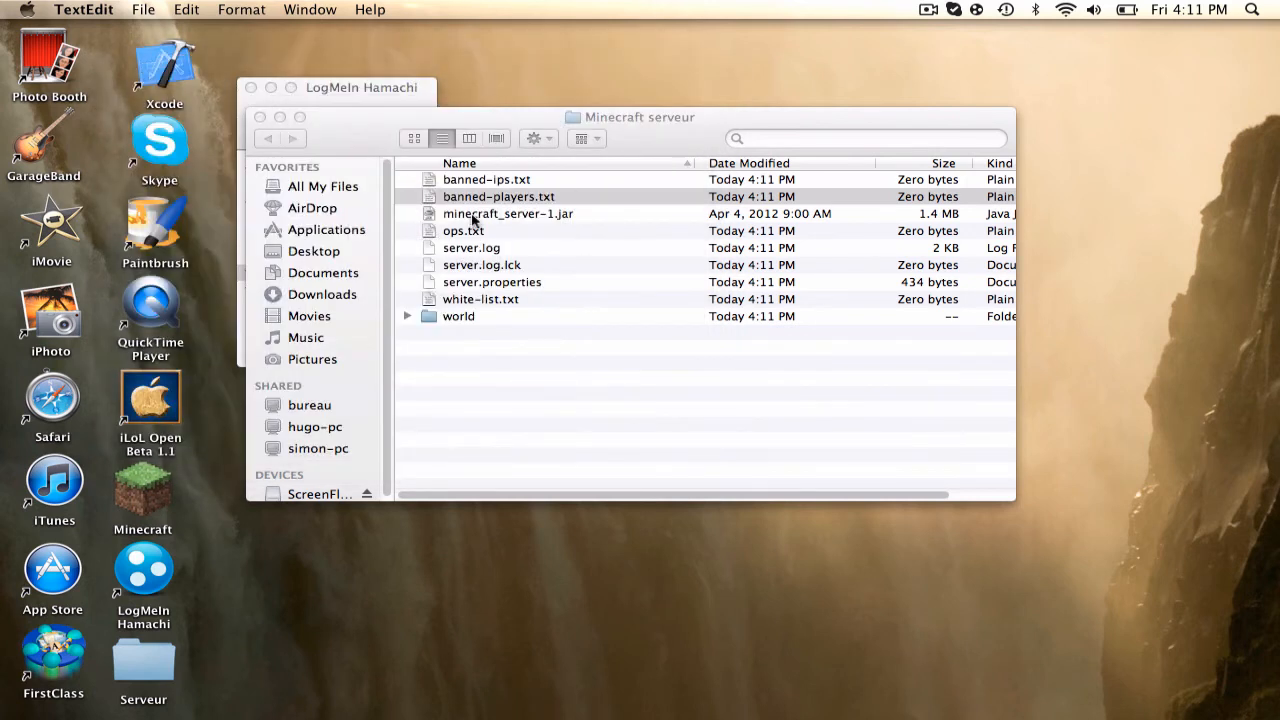
{"action": "left_click", "coordinate": [433, 216]}
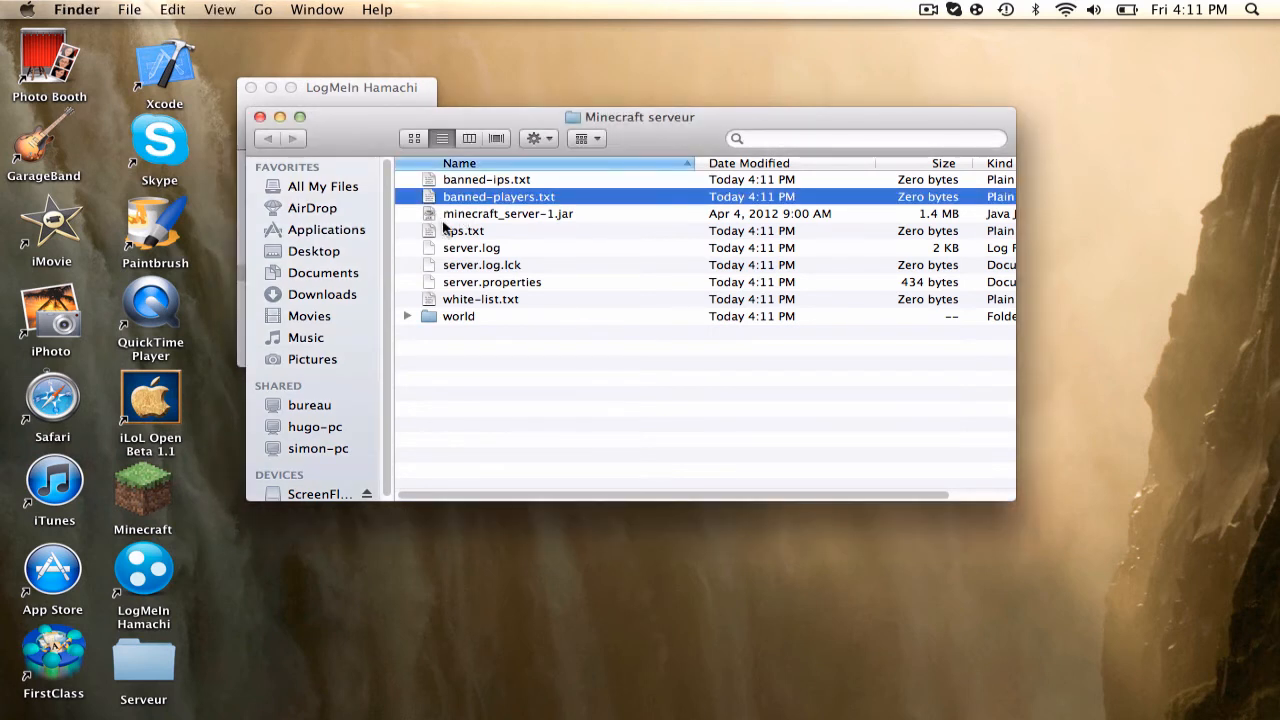
{"action": "left_click", "coordinate": [448, 231]}
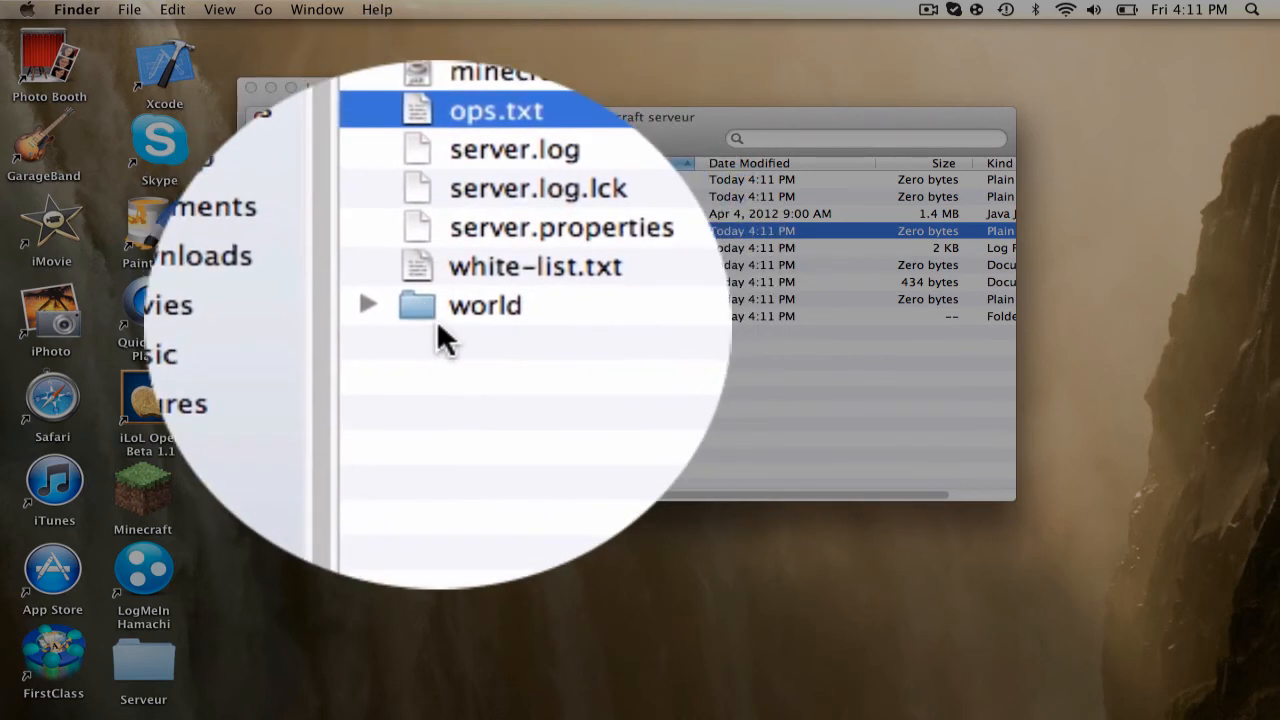
{"action": "left_click", "coordinate": [455, 299]}
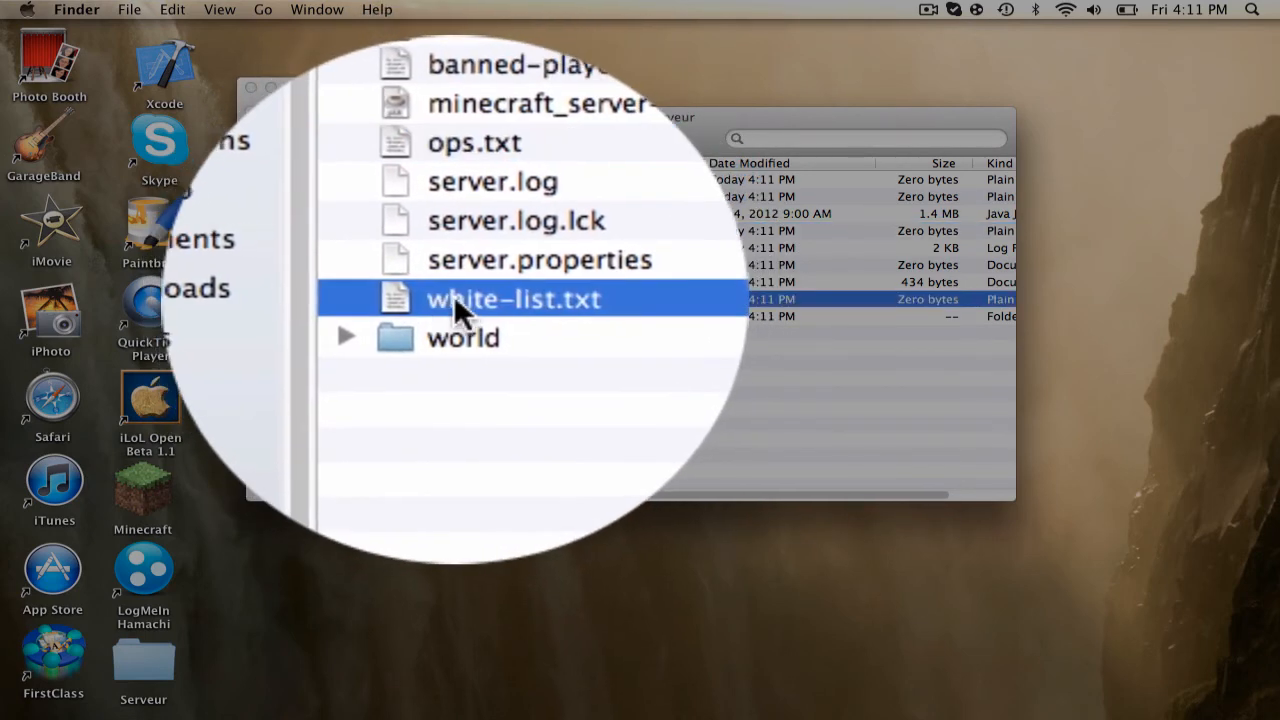
{"action": "double_click", "coordinate": [455, 299]}
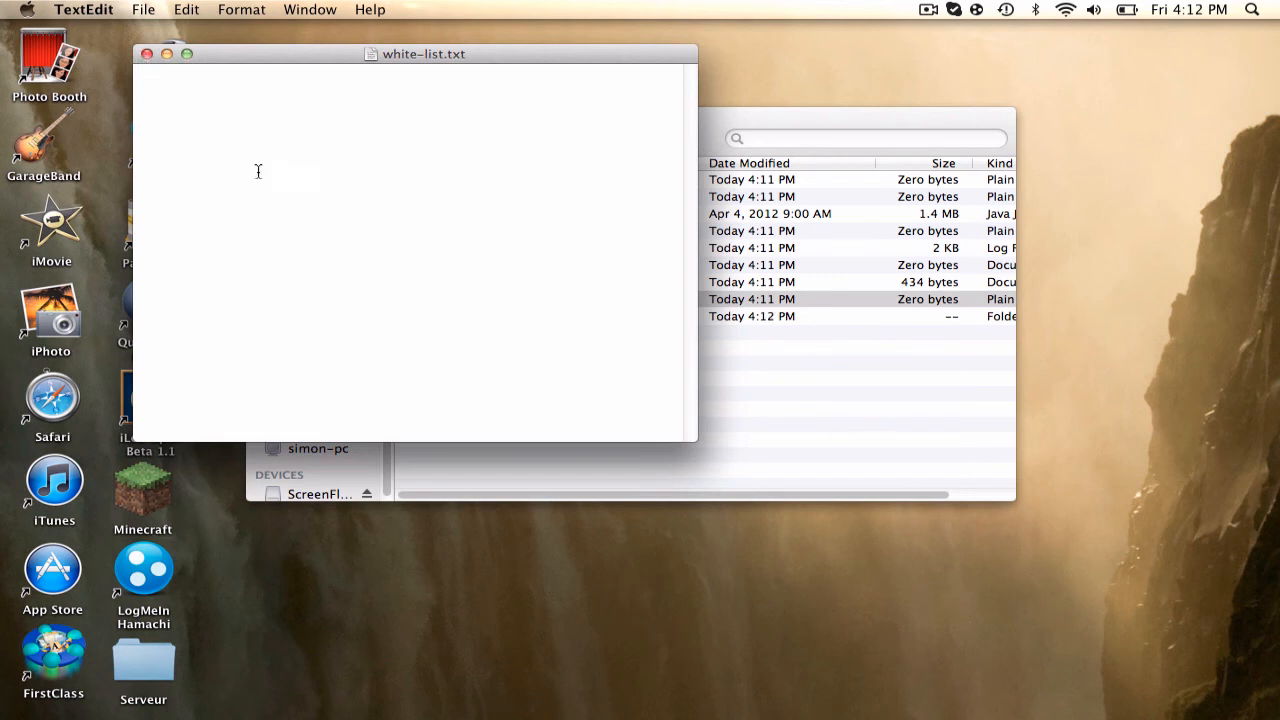
{"action": "left_click", "coordinate": [146, 56]}
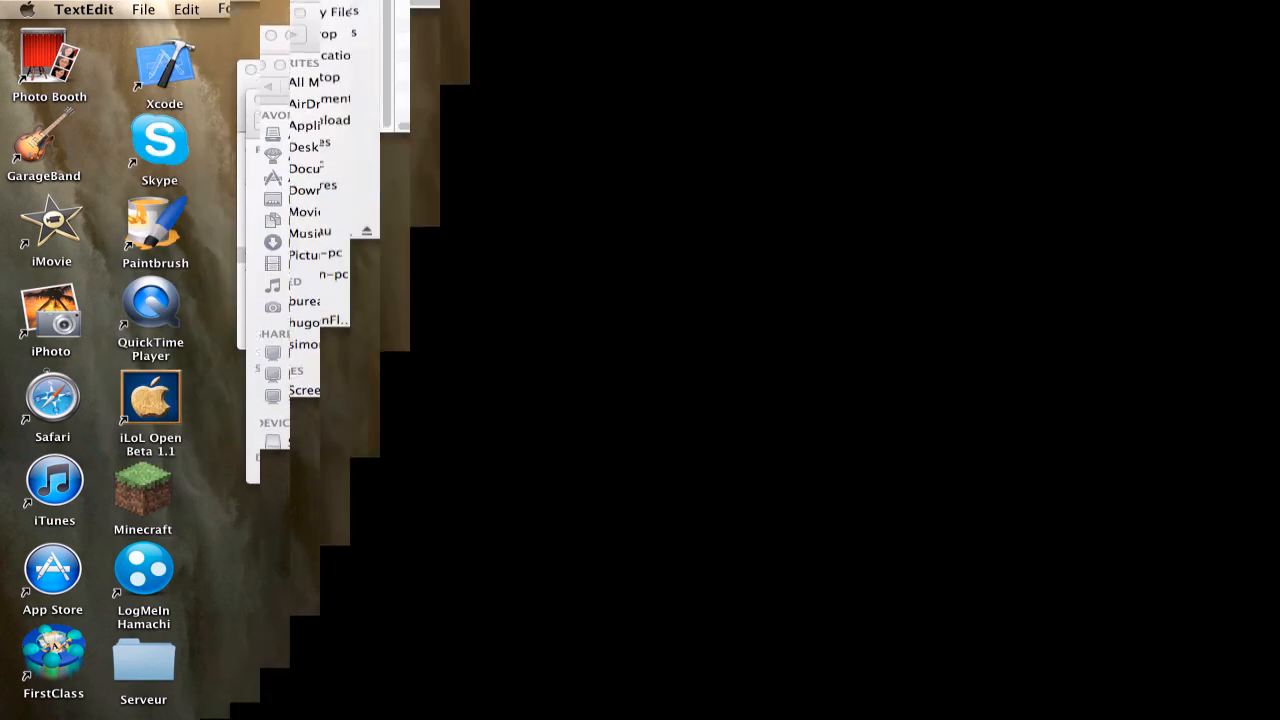